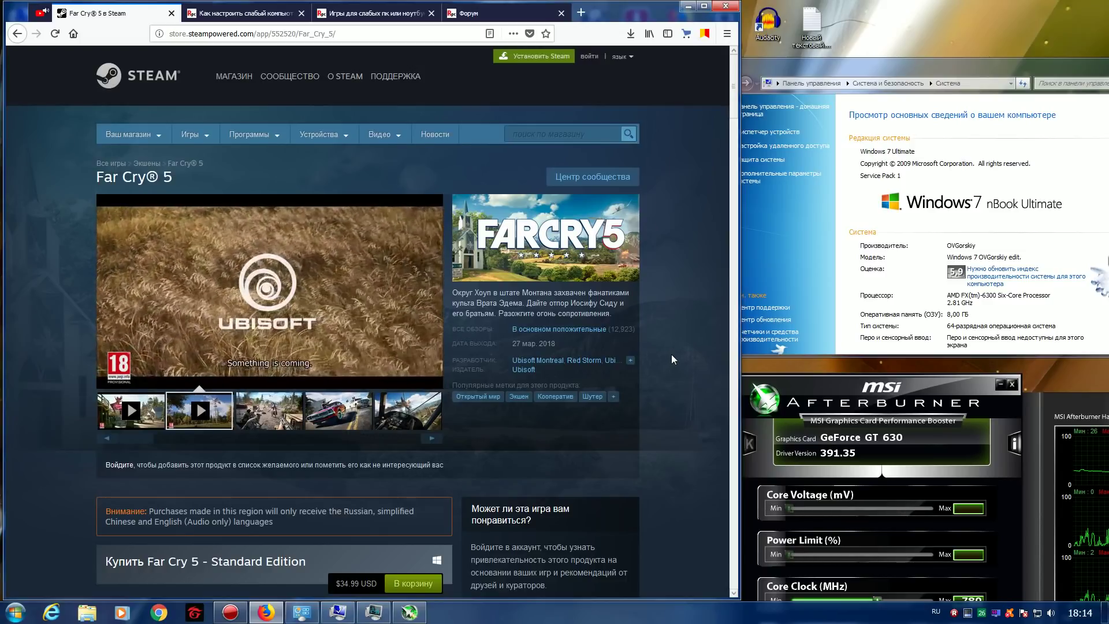
Review the minimum and recommended system requirements on the Far Cry 5 Steam page, then minimize the browser
scroll(672, 354, "down", 20)
scroll(672, 355, "down", 1)
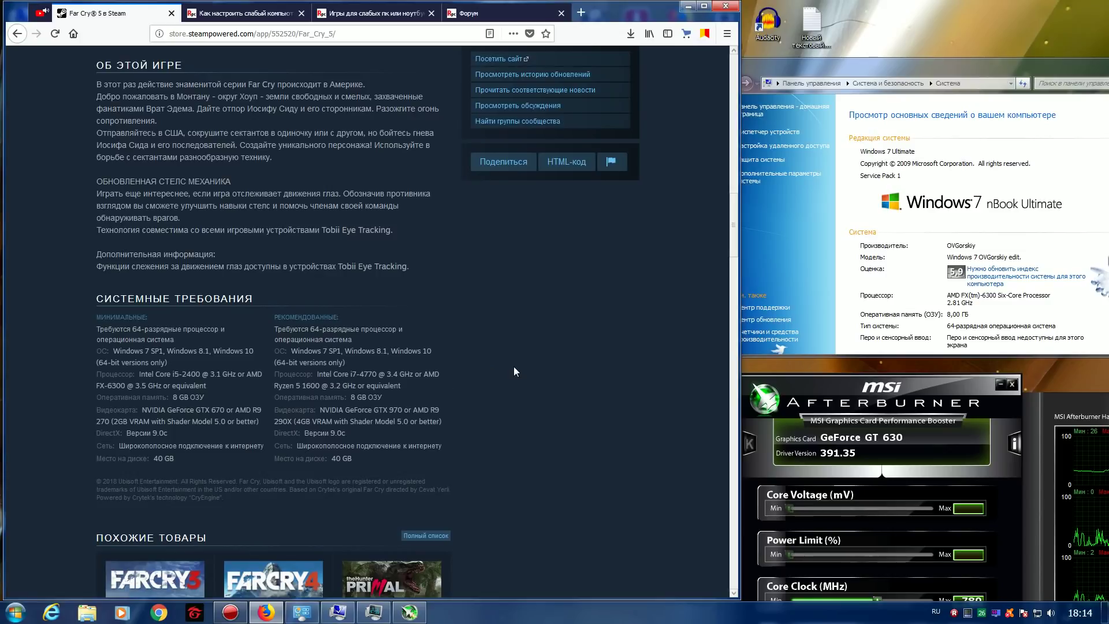
scroll(515, 368, "up", 4)
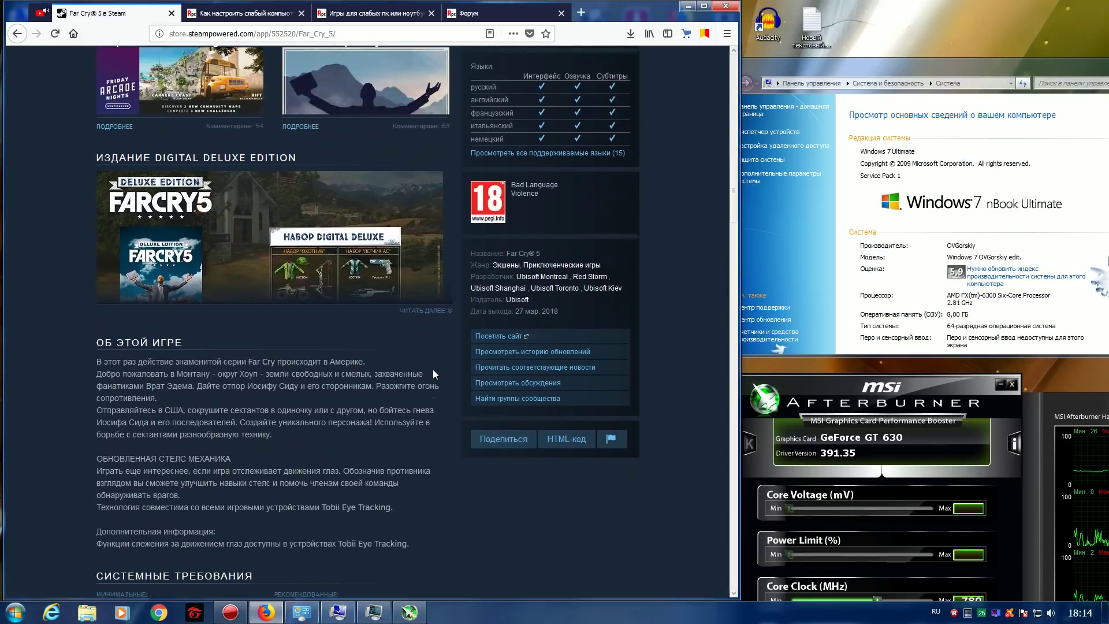
scroll(439, 369, "up", 8)
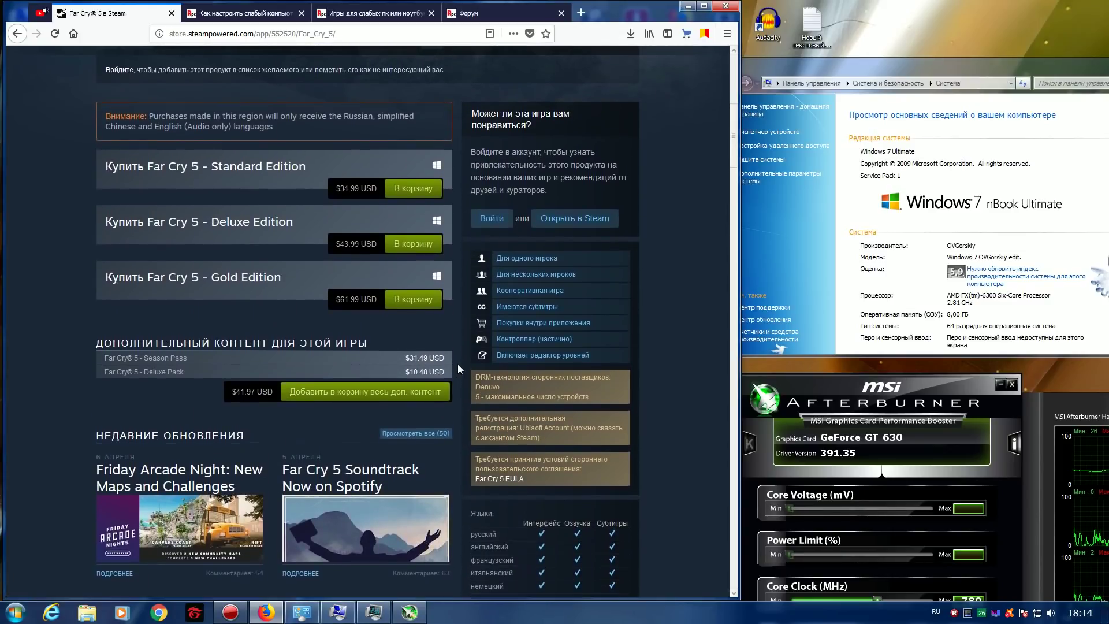
scroll(458, 364, "up", 4)
left_click(688, 7)
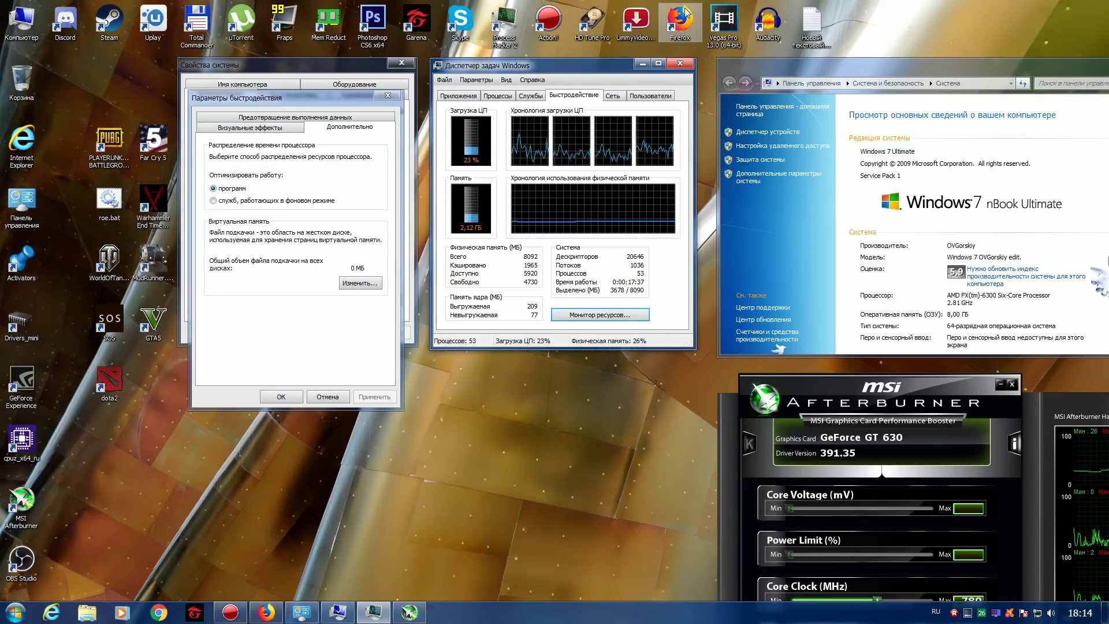
Run CPU-Z, move its window below Task Manager to examine the processor specifications alongside it, and close CPU-Z
left_click(772, 71)
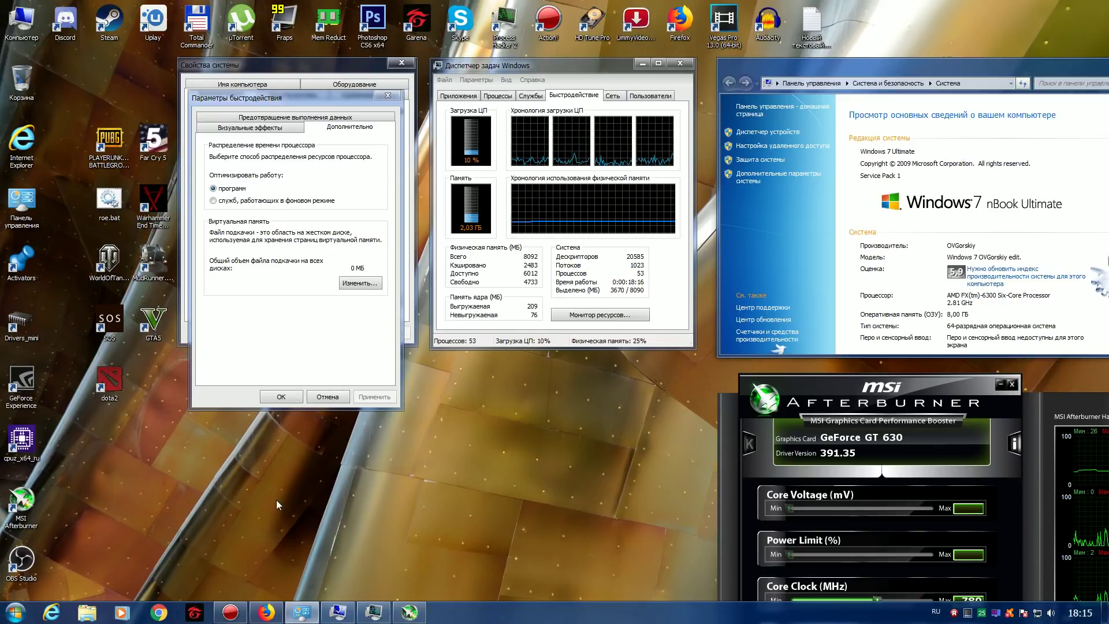
double_click(17, 454)
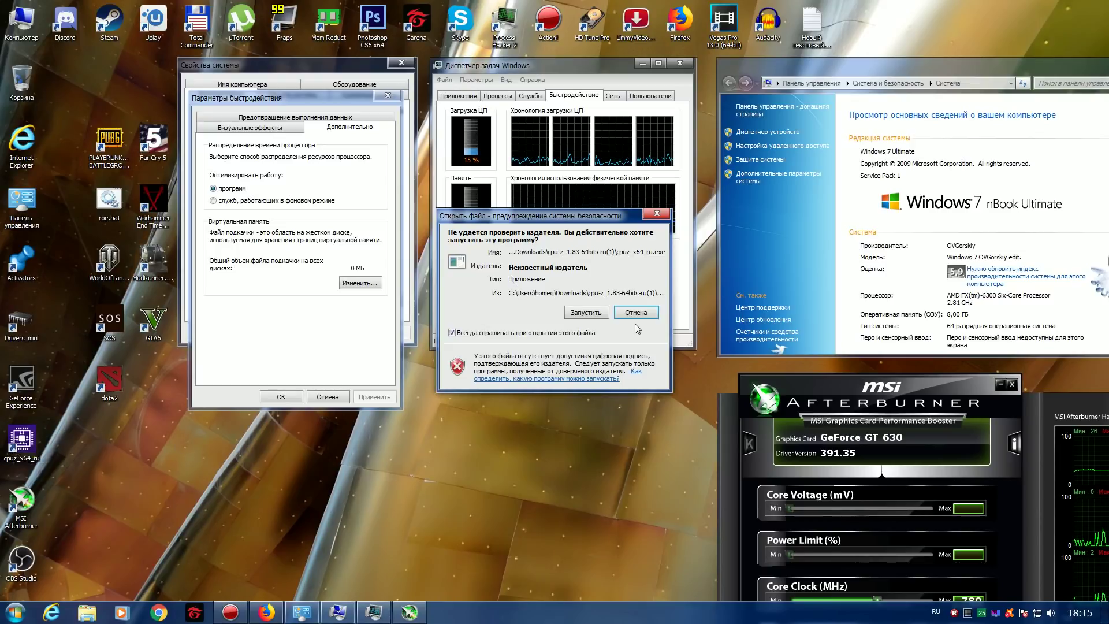
left_click(592, 313)
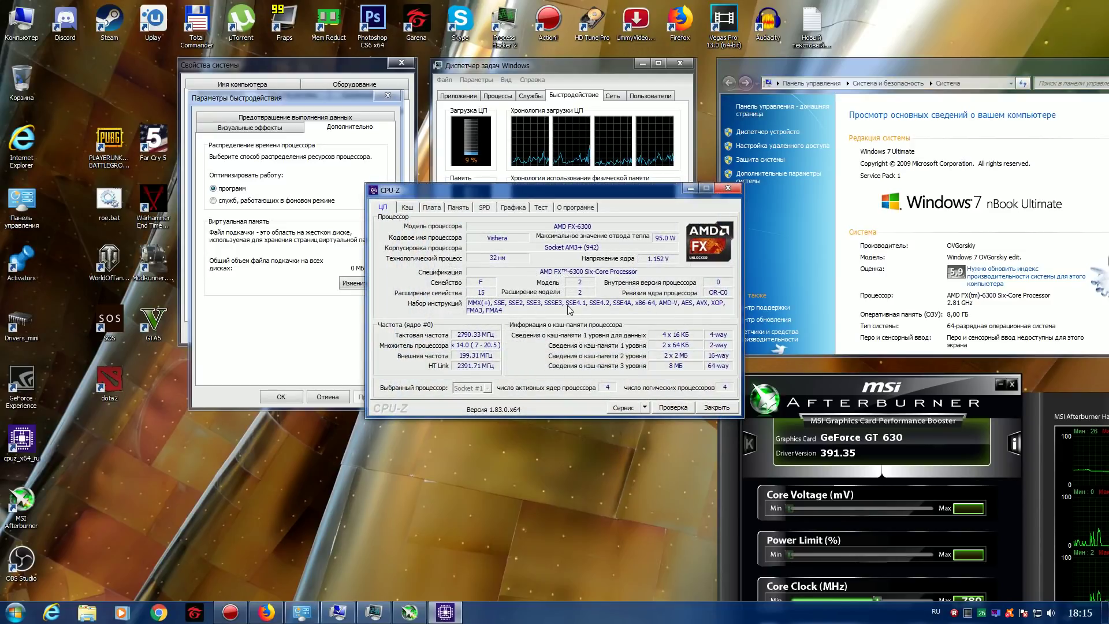
left_click_drag(576, 191, 532, 343)
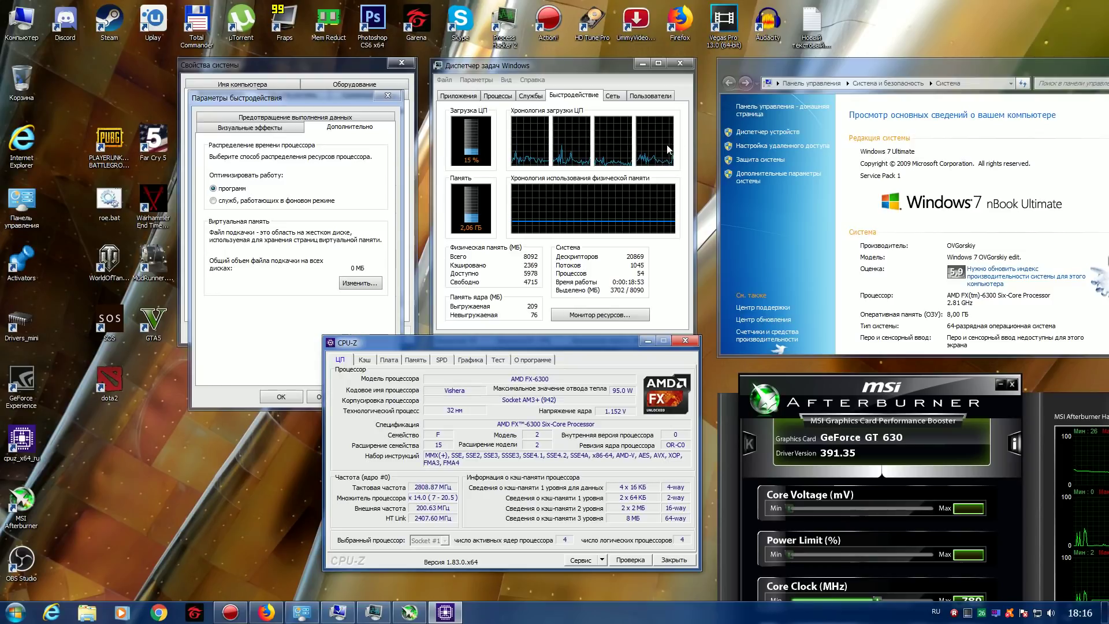
left_click(688, 344)
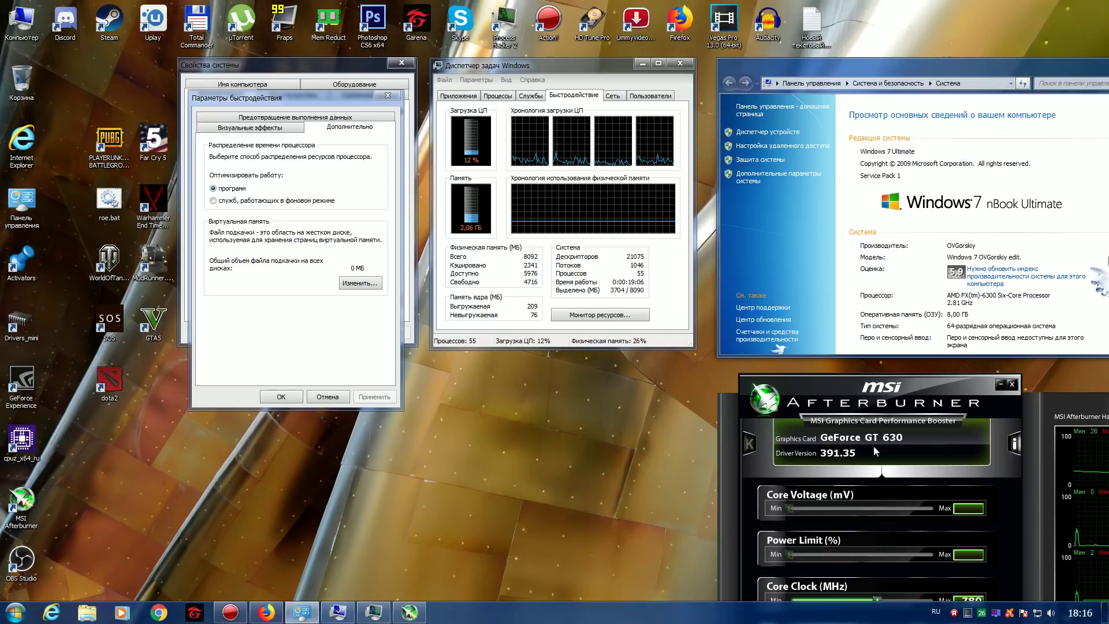
Switch to Firefox and examine the desktop graphics card performance table in the rempc.by article on setting up a weak computer
left_click(267, 612)
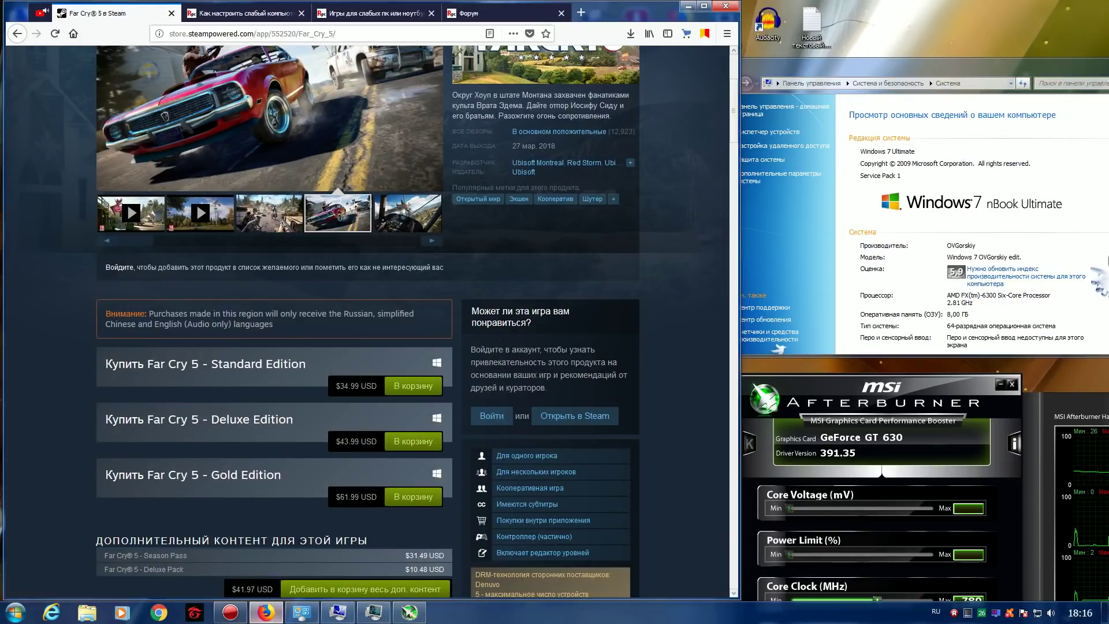
left_click(229, 17)
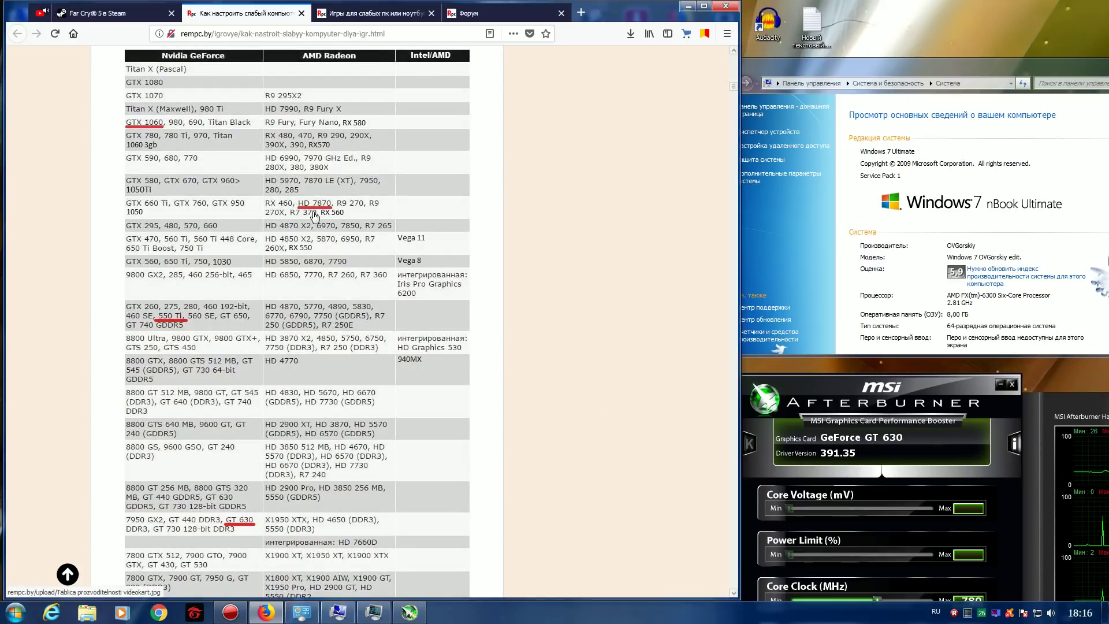
scroll(288, 294, "down", 2)
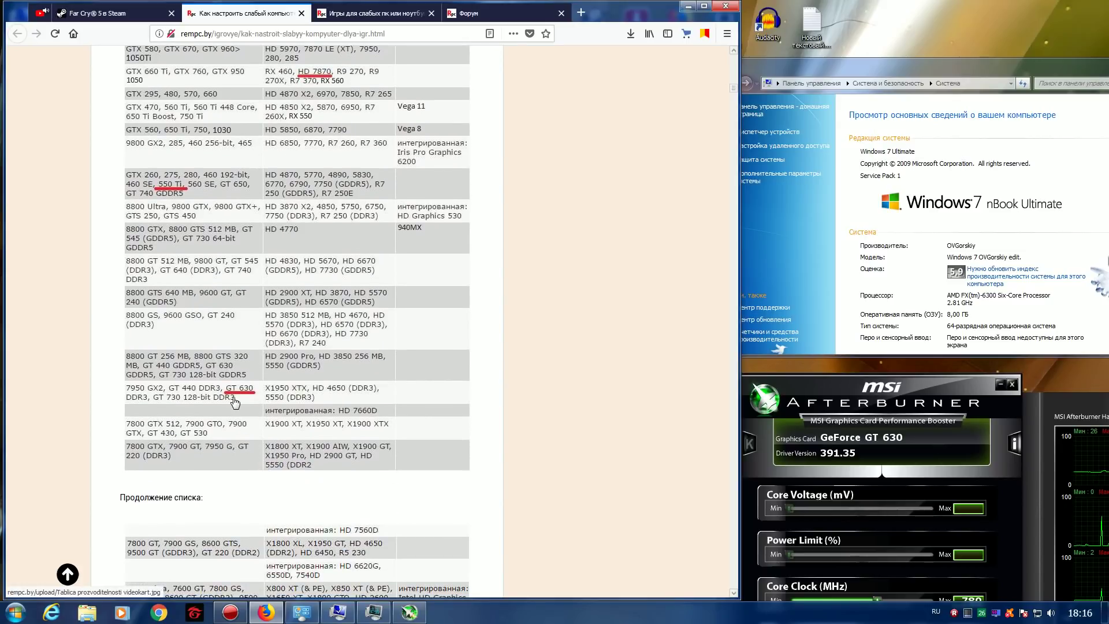
scroll(424, 393, "down", 12)
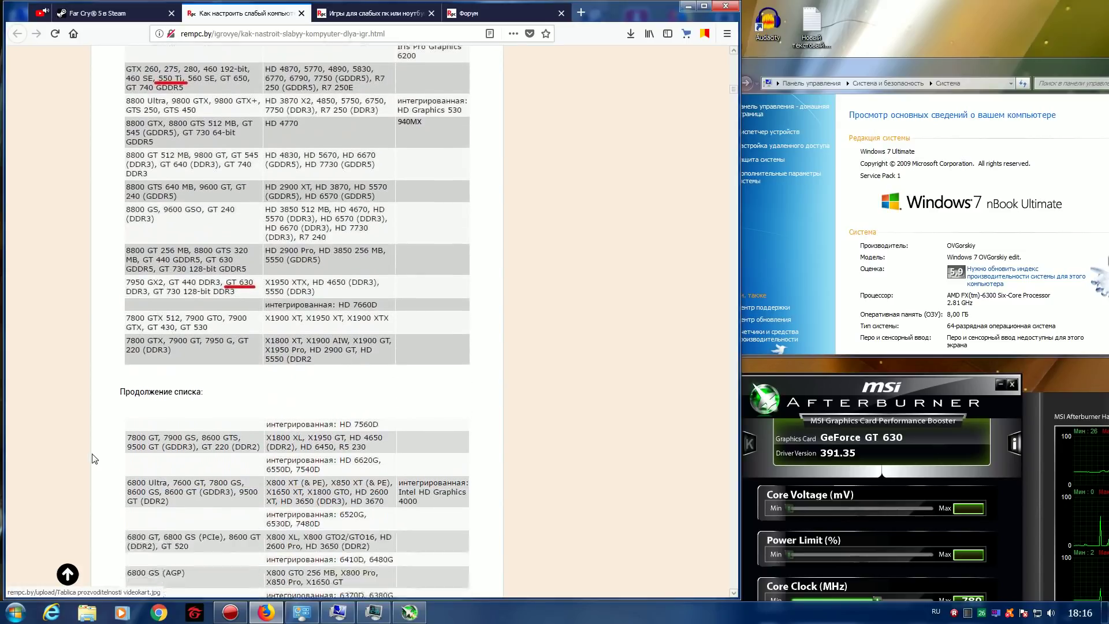
scroll(174, 451, "down", 3)
scroll(261, 442, "up", 1)
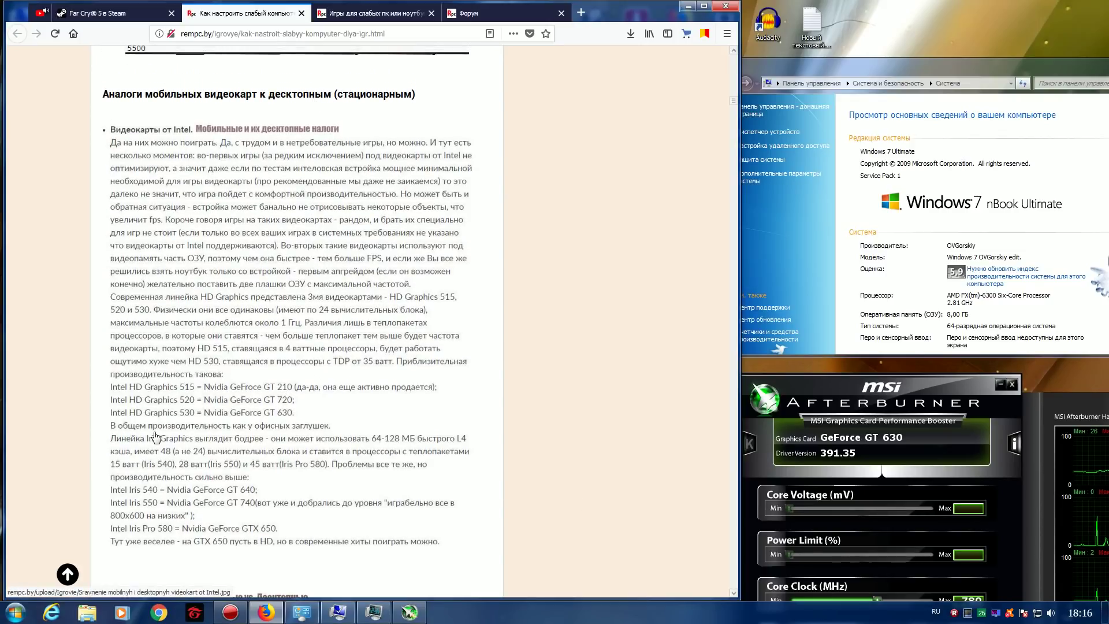
scroll(294, 445, "up", 5)
scroll(294, 445, "up", 5)
scroll(265, 474, "up", 5)
scroll(262, 490, "up", 1)
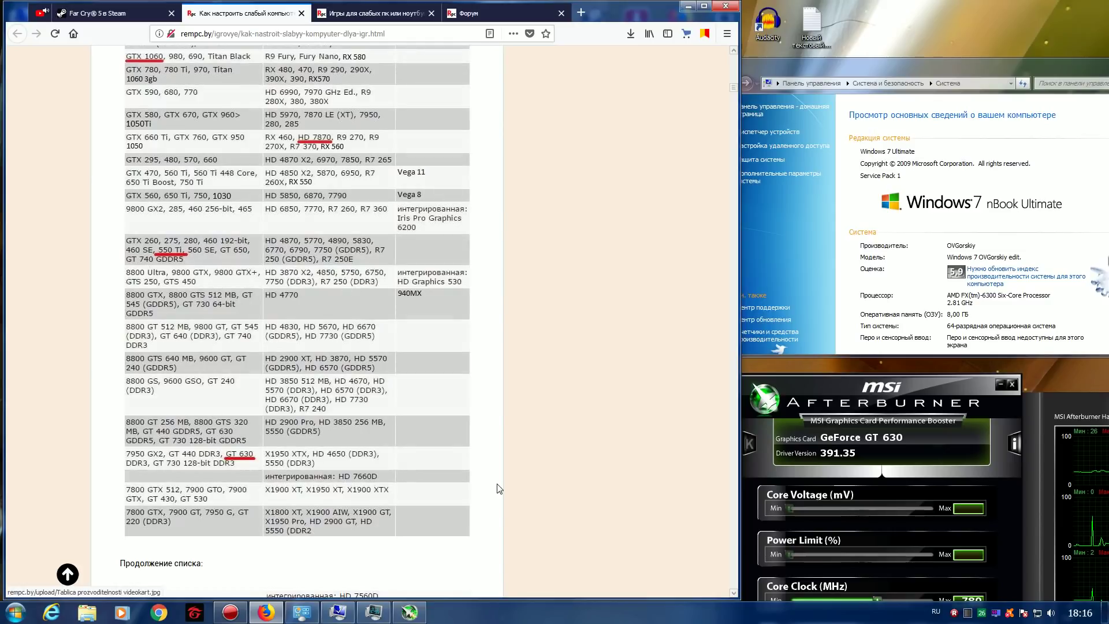
Examine the article's lists of desktop equivalents for Intel, AMD and Nvidia mobile graphics cards
scroll(294, 445, "down", 6)
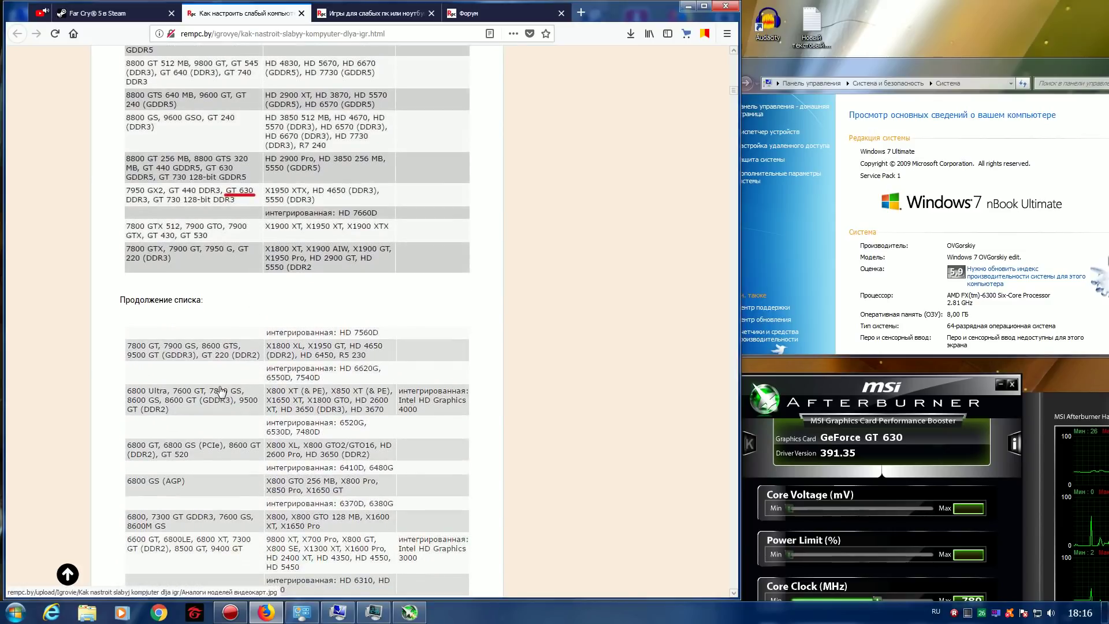
scroll(155, 426, "down", 10)
scroll(154, 426, "down", 9)
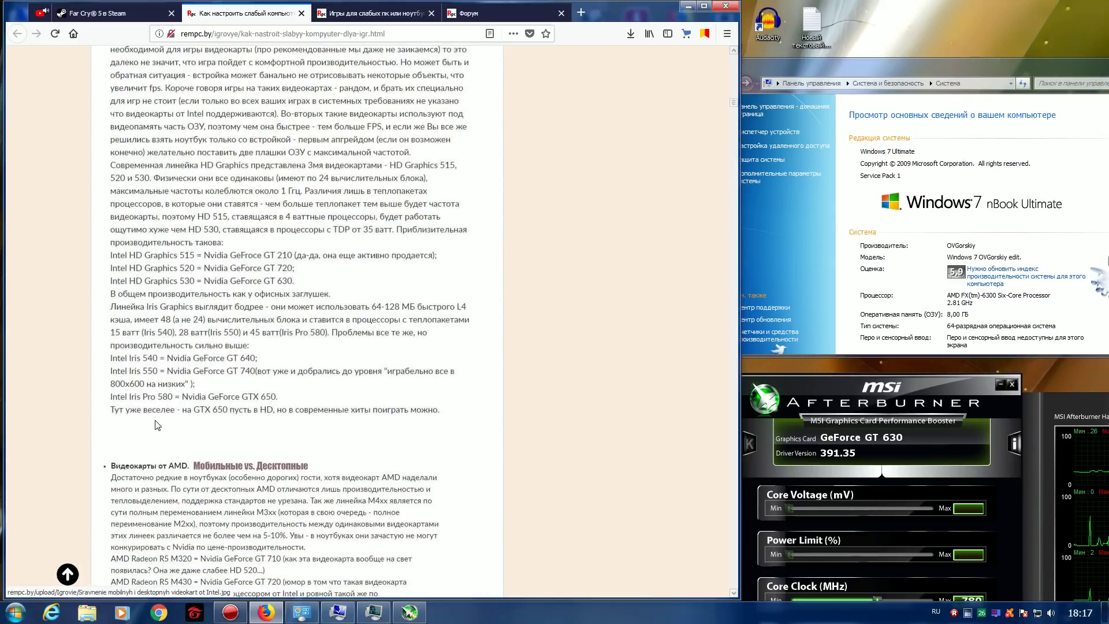
scroll(156, 426, "up", 4)
scroll(218, 415, "down", 3)
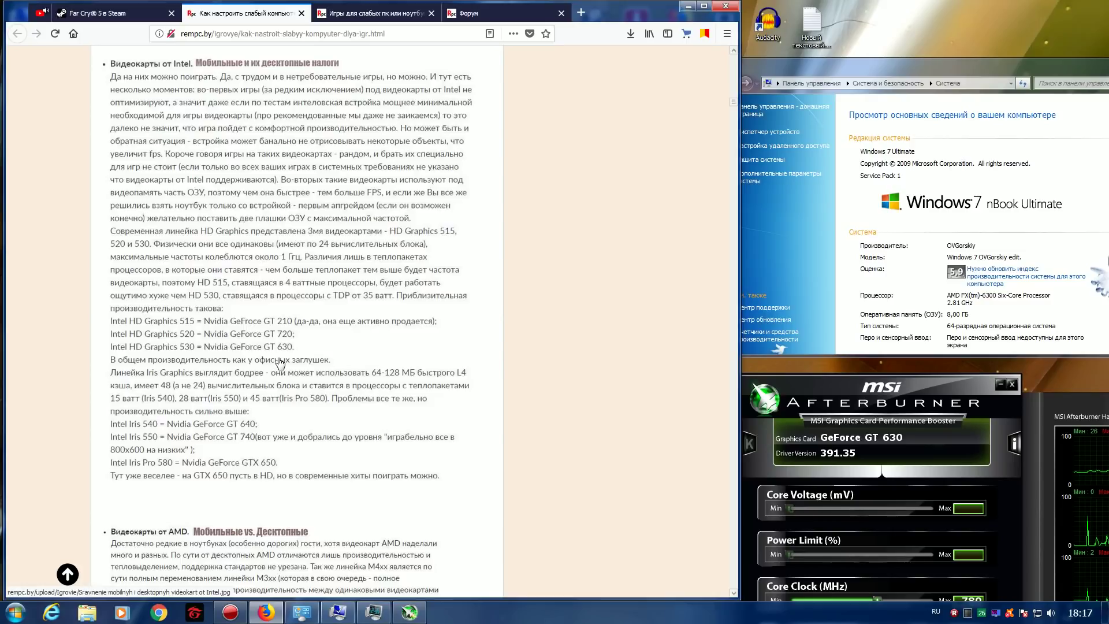
scroll(287, 350, "up", 1)
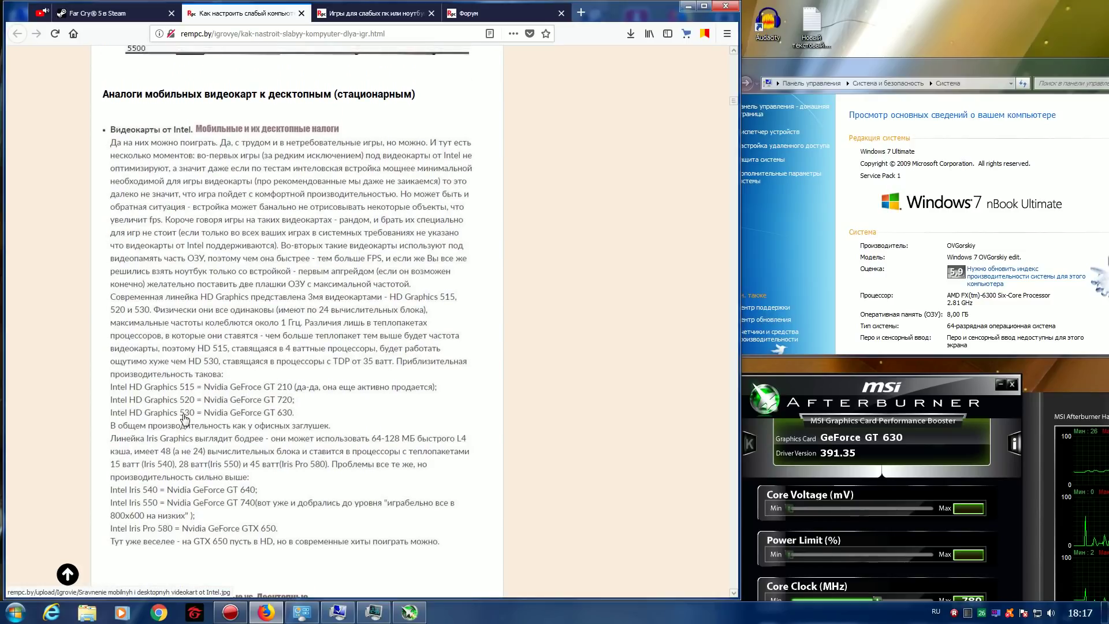
scroll(182, 462, "down", 2)
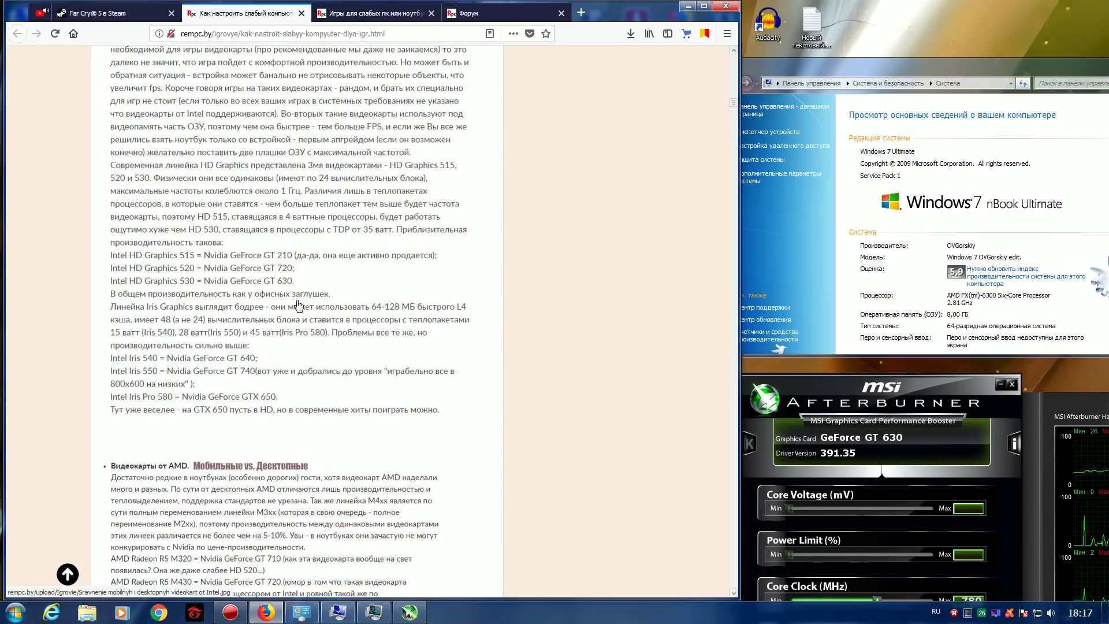
scroll(176, 518, "down", 4)
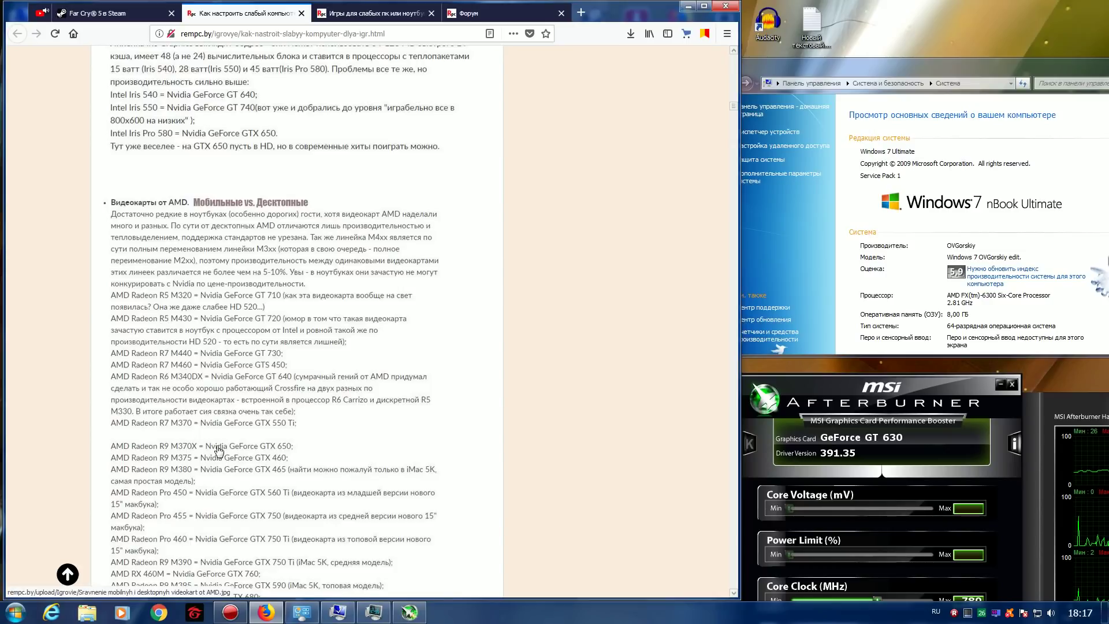
scroll(218, 451, "down", 9)
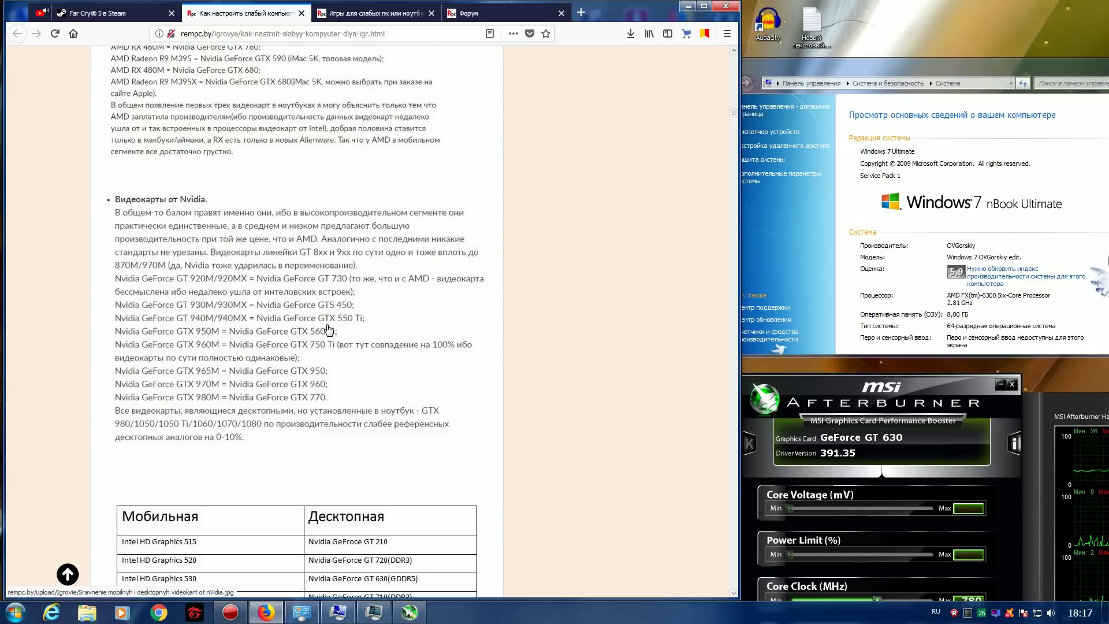
left_click(893, 448)
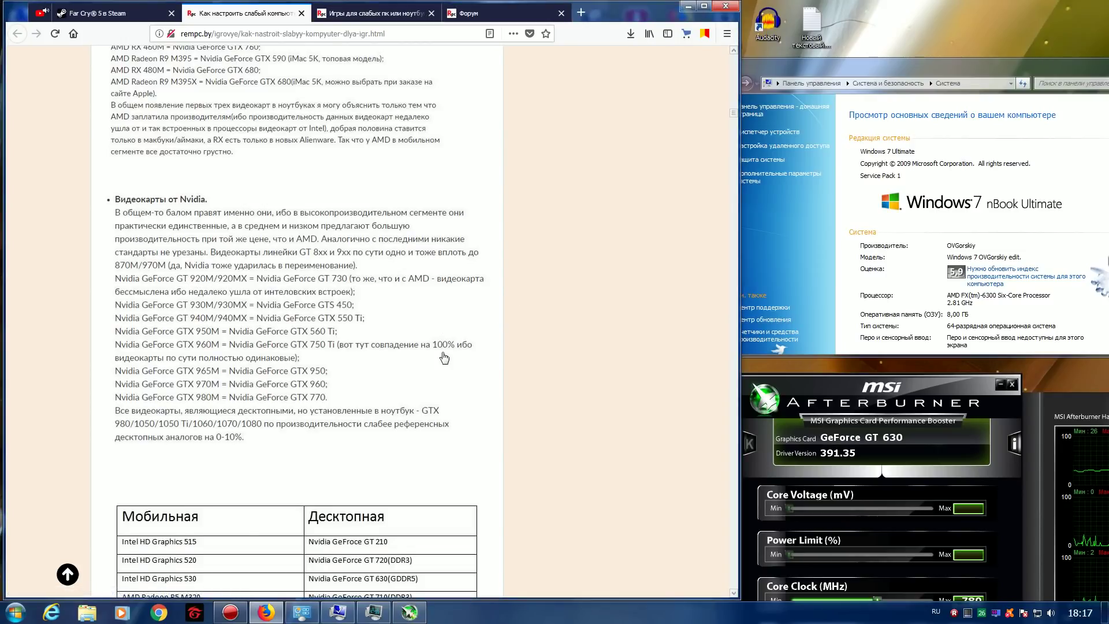
Look again at the GT 630 entry in the graphics card table, then minimize the browser
scroll(260, 298, "up", 15)
scroll(260, 298, "up", 3)
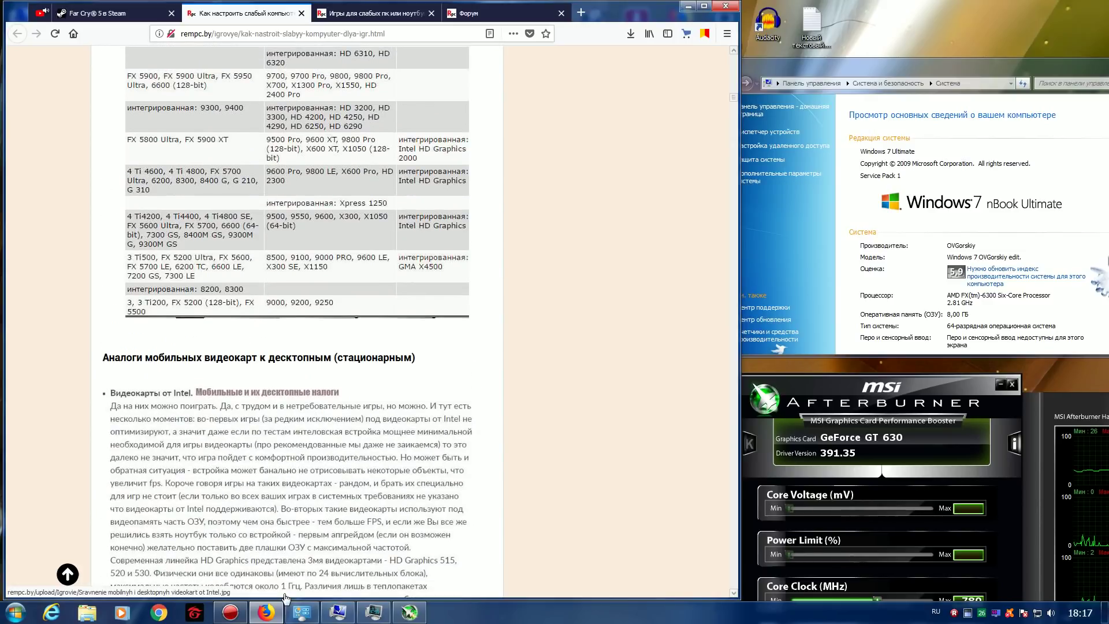
scroll(231, 453, "up", 3)
scroll(447, 395, "up", 5)
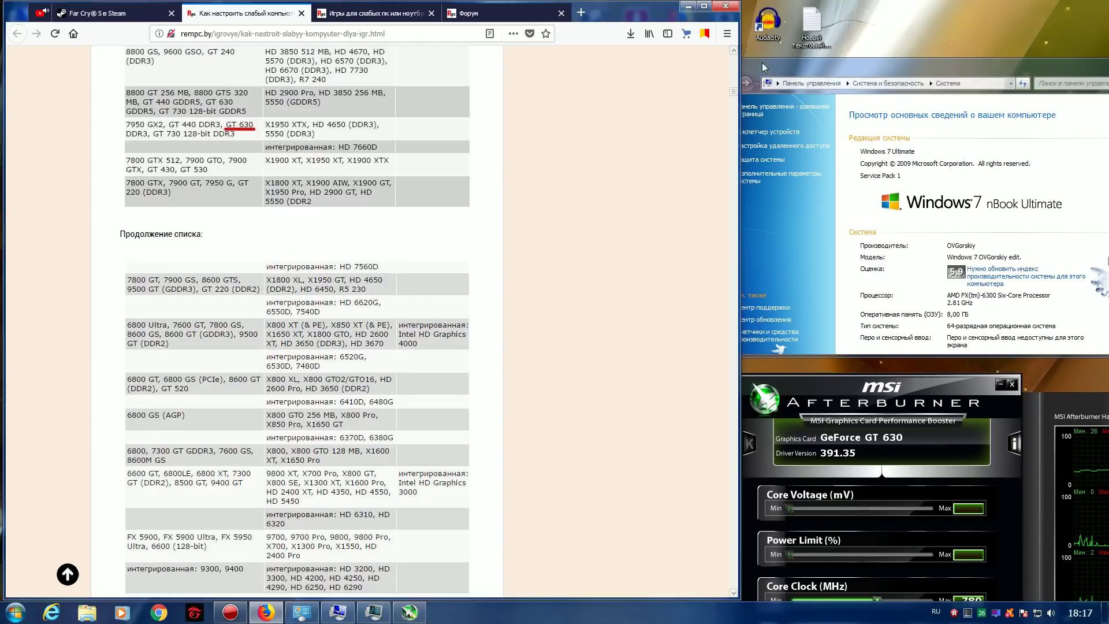
left_click(688, 6)
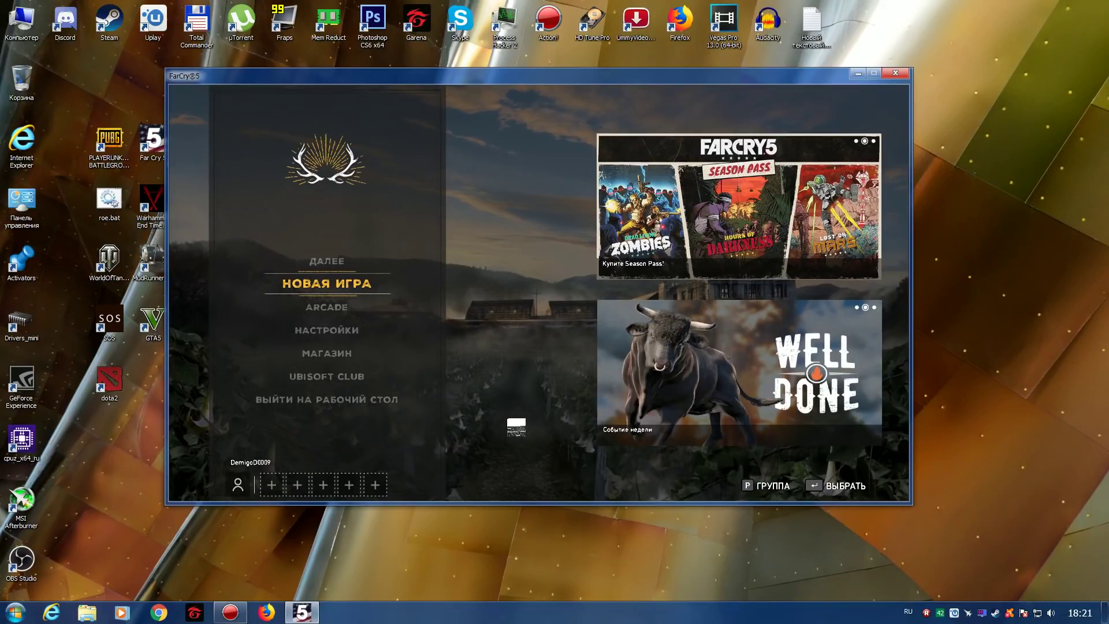
Open Far Cry 5's video settings, preview the 1920 x 1080 resolution and return it to 1280 x 720
left_click(361, 350)
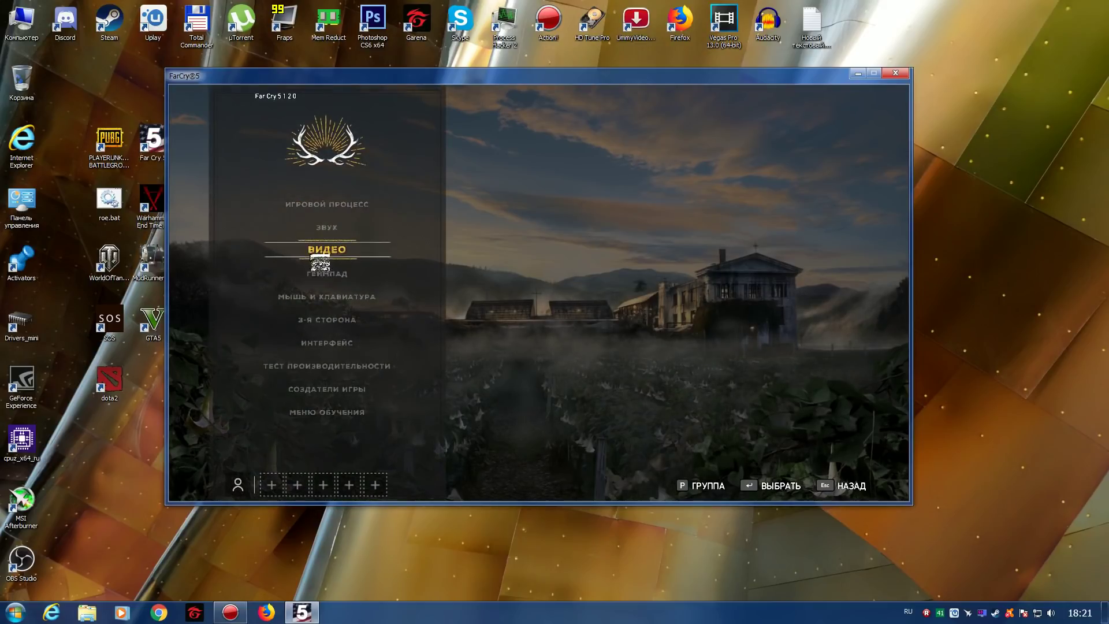
left_click(317, 258)
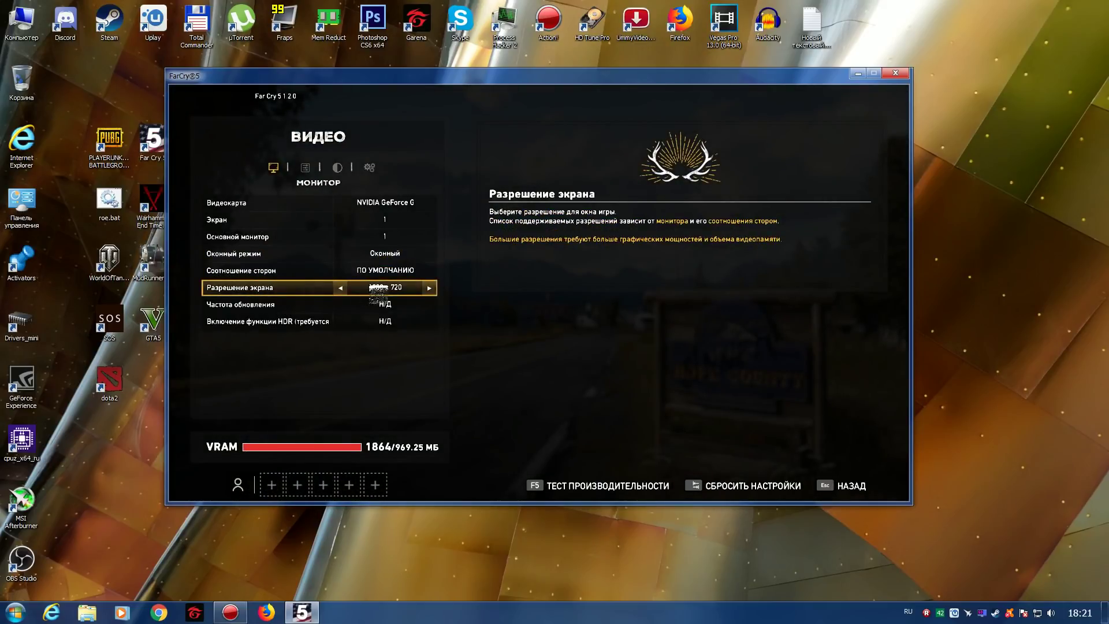
left_click(343, 293)
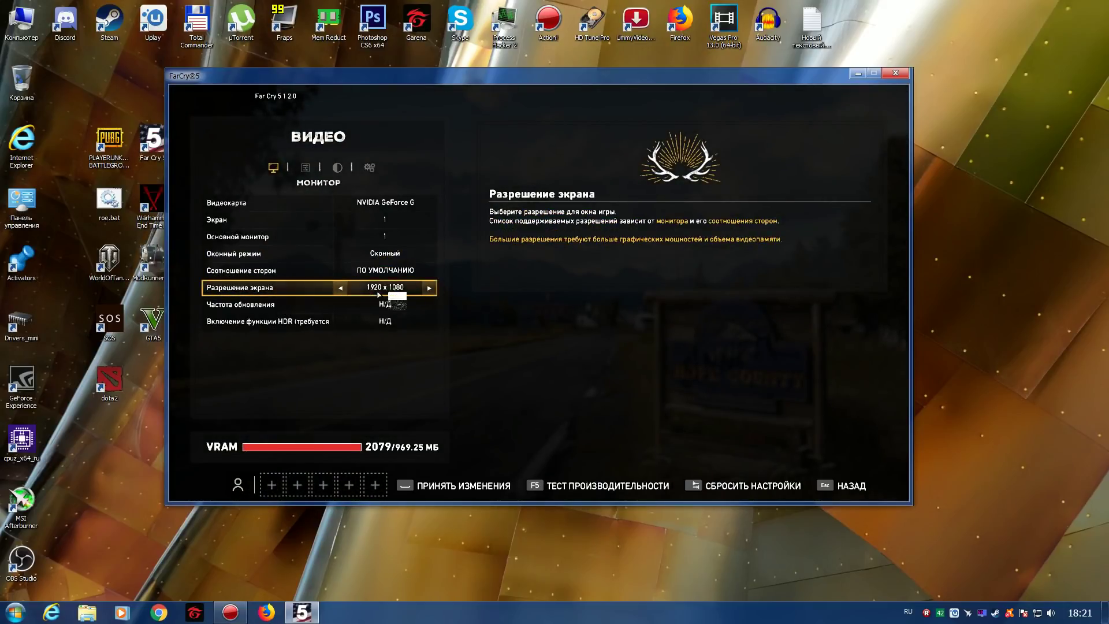
left_click(430, 289)
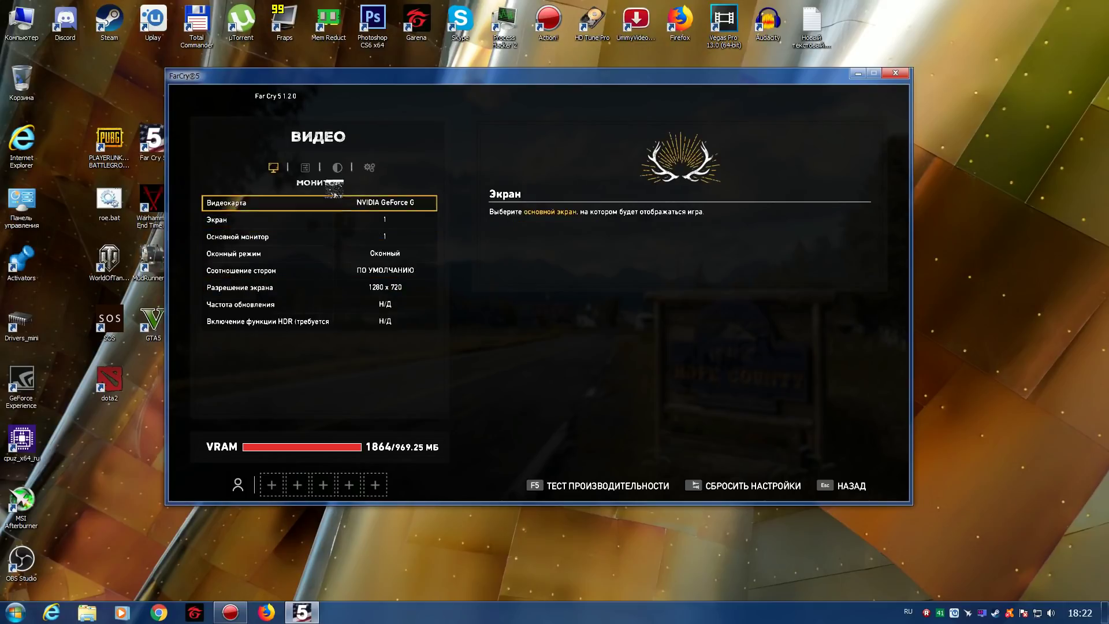
Check the game's graphics quality and monitor settings, and open the last page of video options
left_click(305, 167)
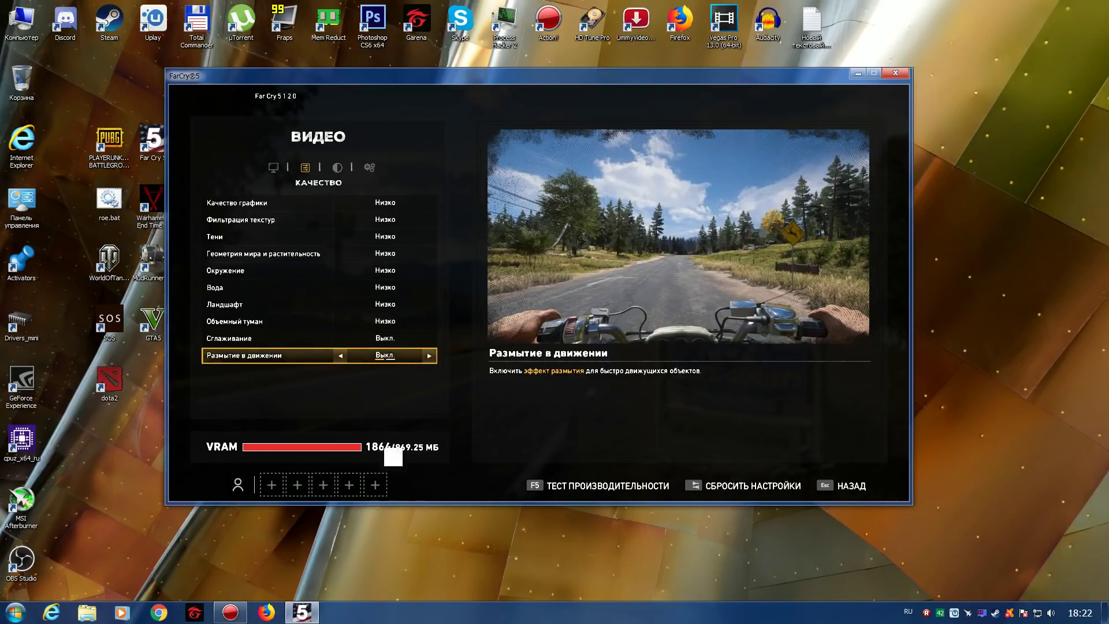
left_click(273, 167)
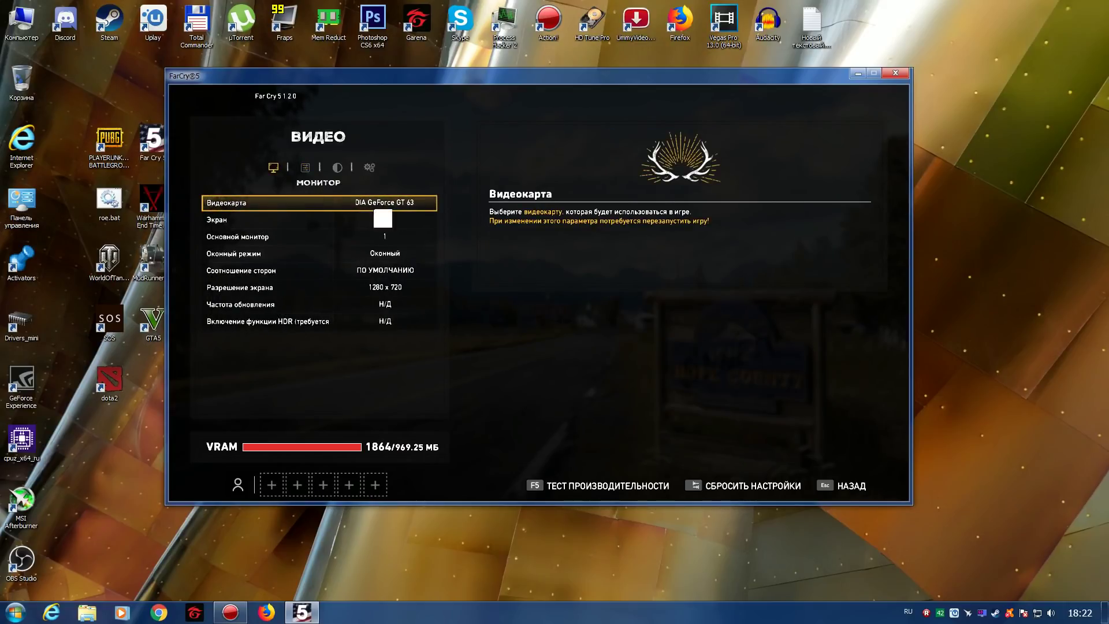
left_click(373, 172)
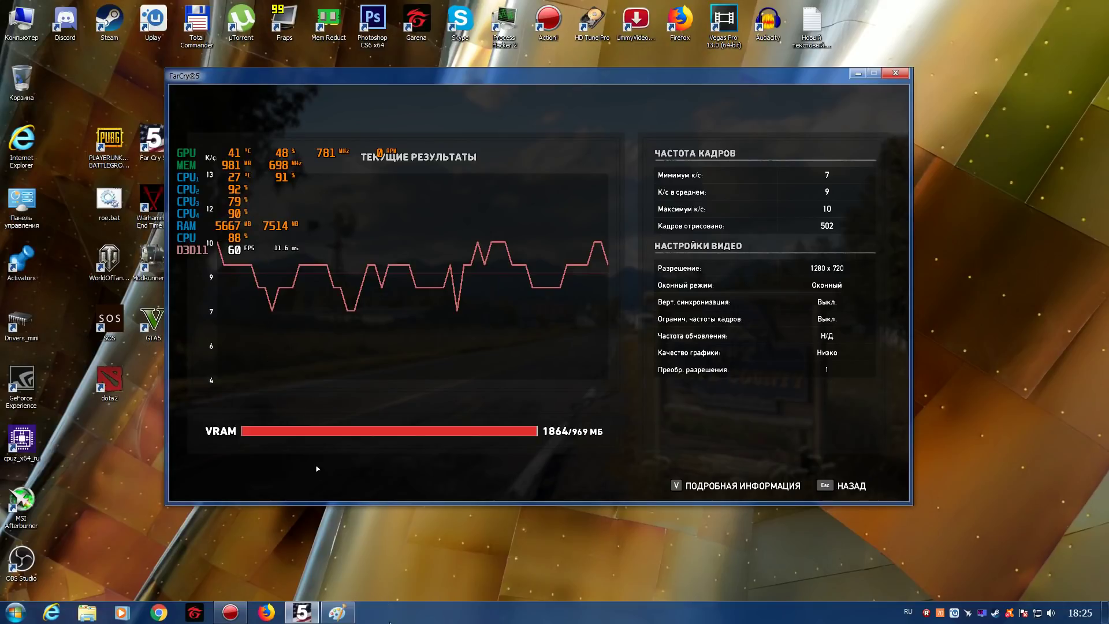
Switch to Paint and paste the captured Far Cry 5 benchmark screenshot onto the blank canvas
left_click(341, 614)
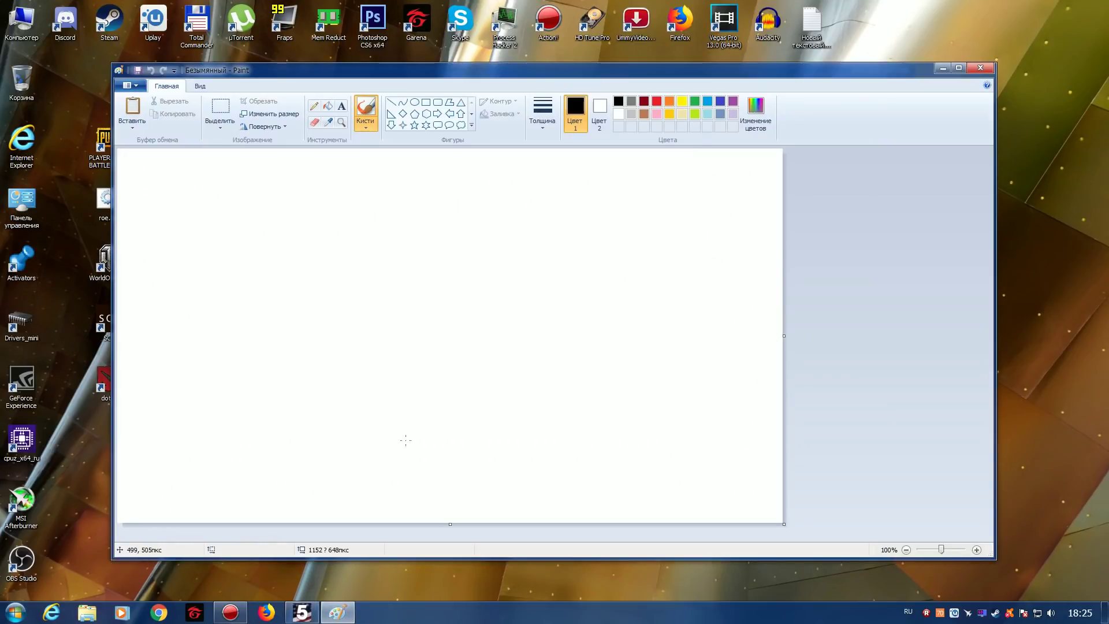
key("ctrl+v")
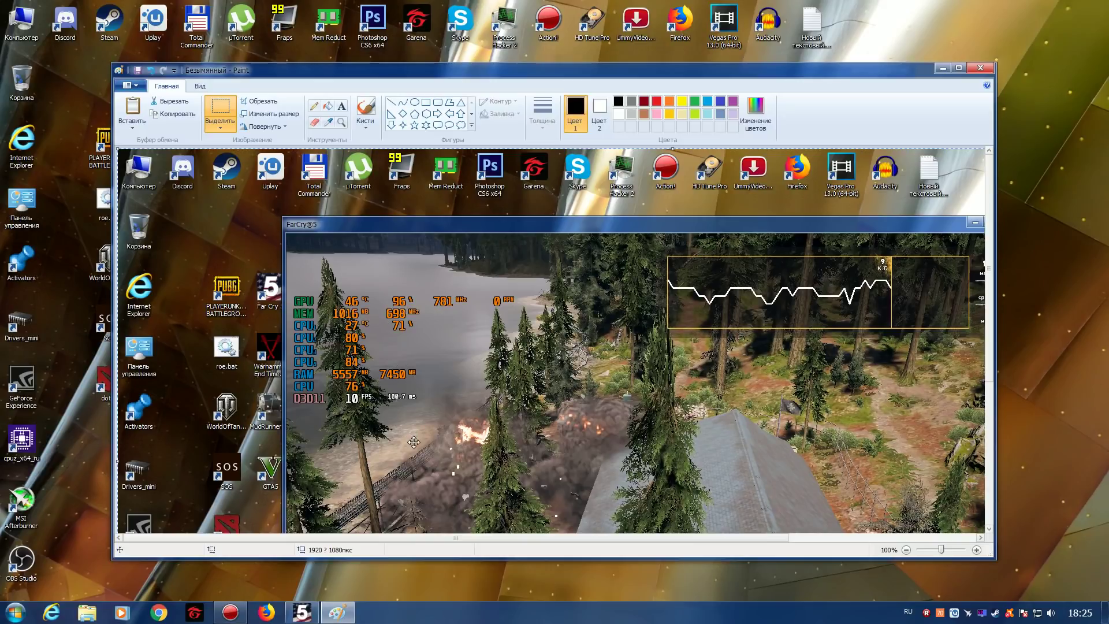
Minimize Paint, review Far Cry 5's benchmark results at 1280 x 720 and leave the results screen
left_click(943, 68)
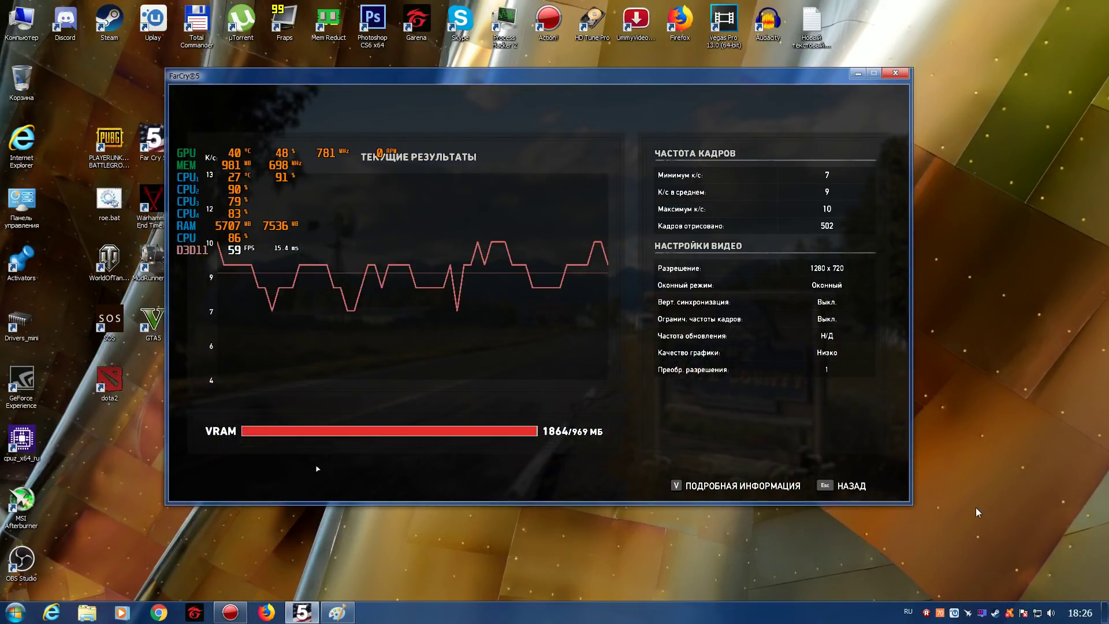
mouse_move(941, 620)
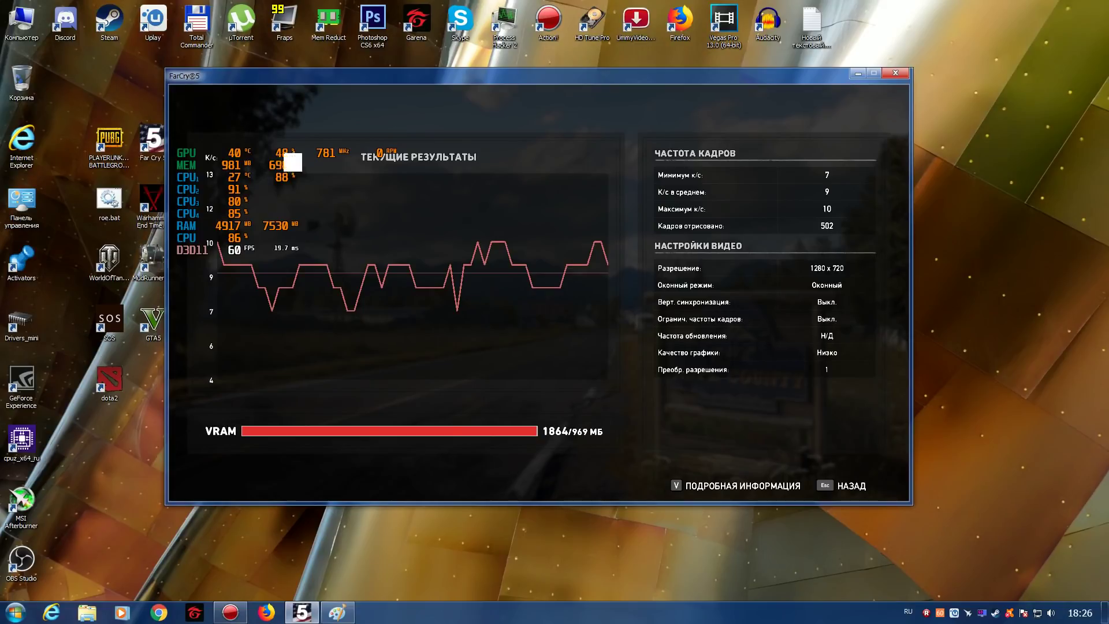
key("Escape")
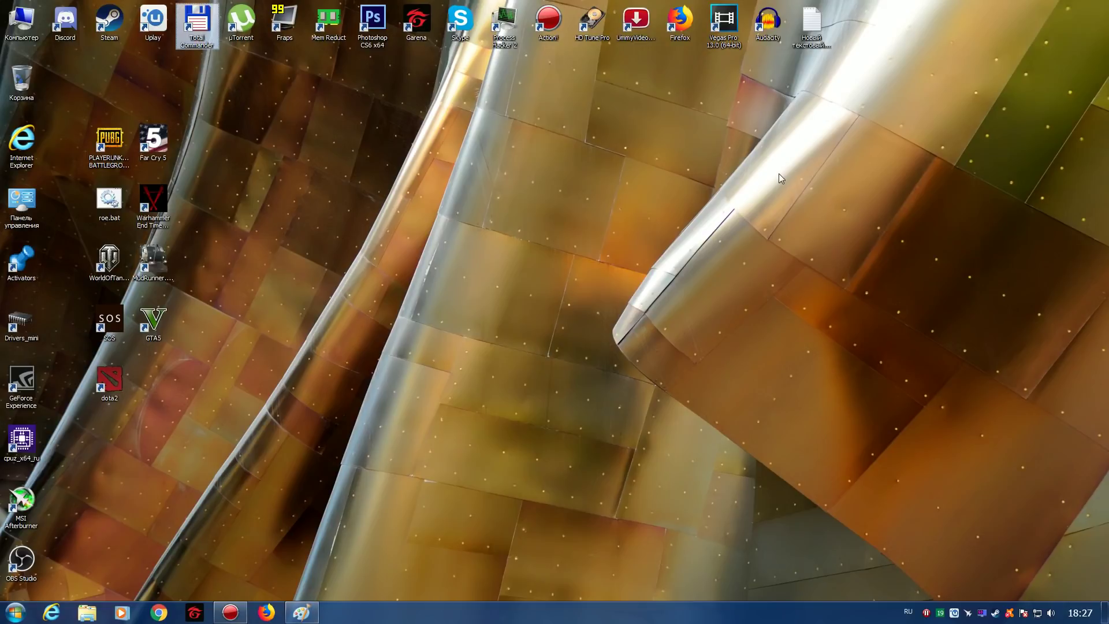
Close the stray search window, launch Total Commander and go to the user's profile folder inside C:\Users
key("super+f")
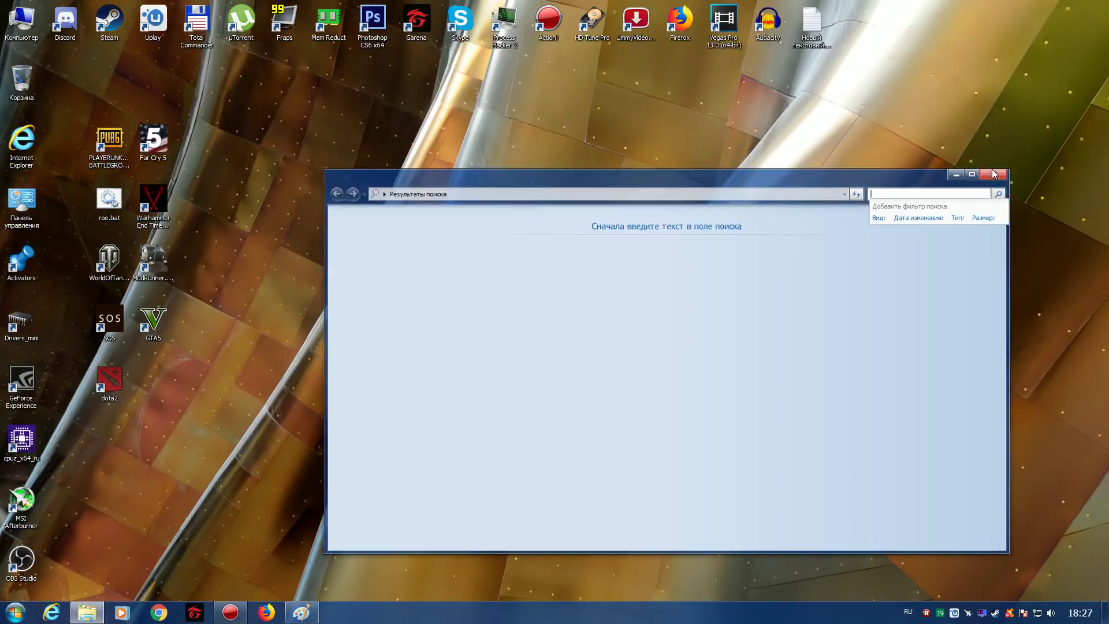
left_click(988, 172)
double_click(194, 35)
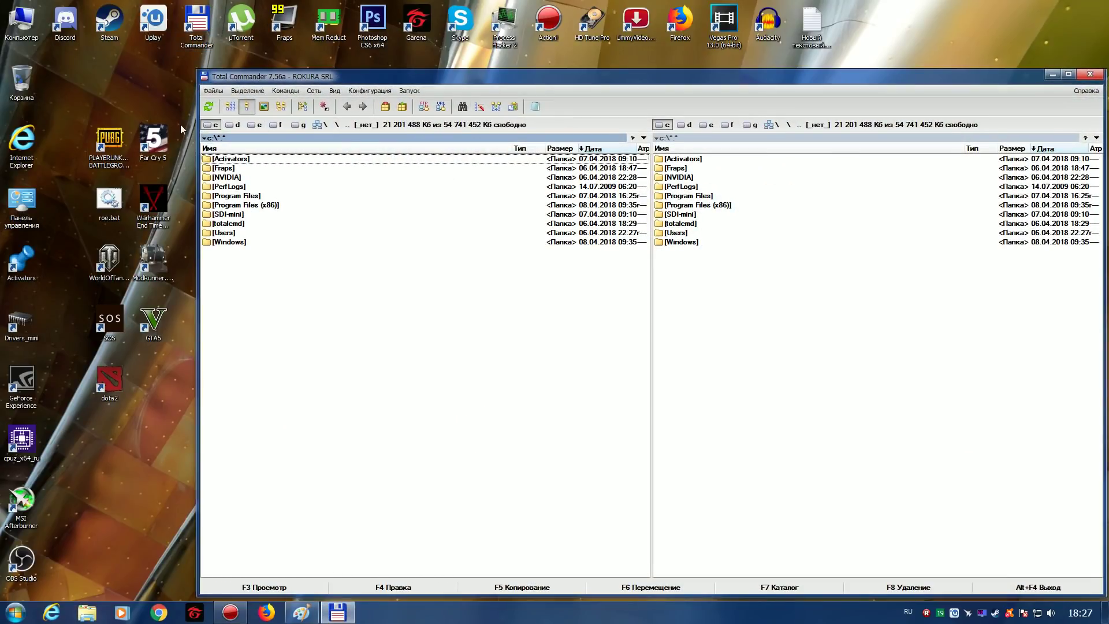
double_click(220, 234)
left_click(216, 170)
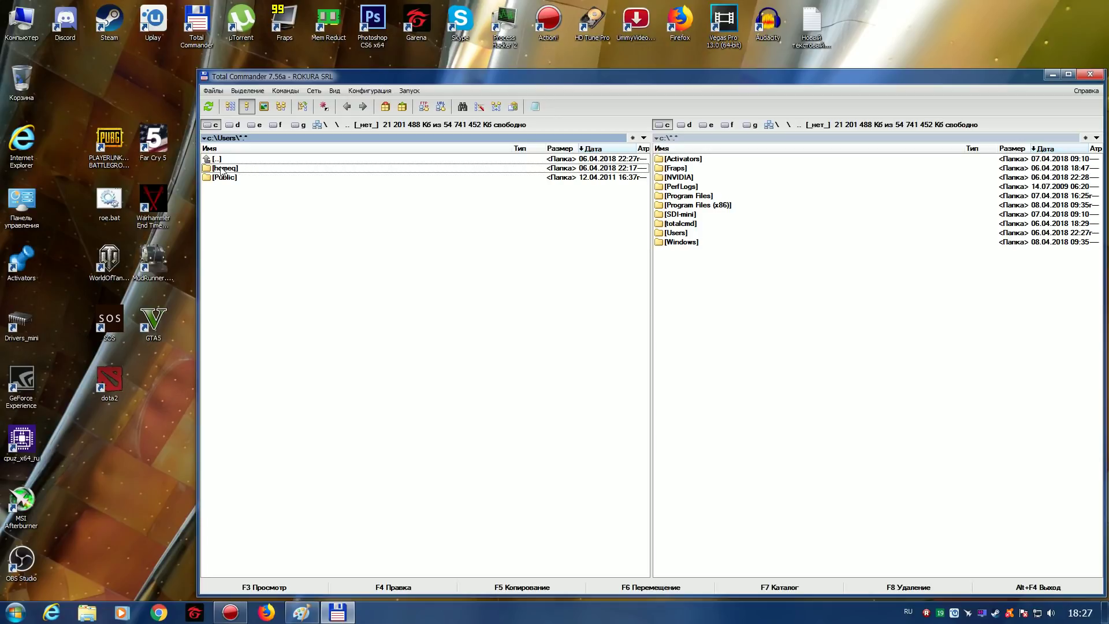
double_click(221, 168)
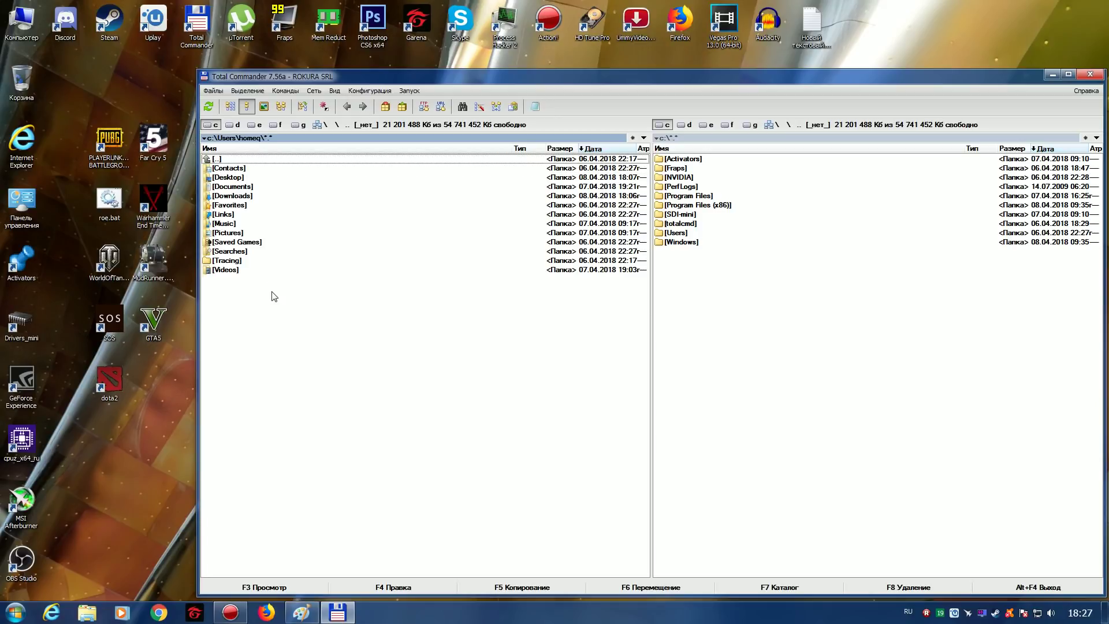
Go to the Documents\My Games\Far Cry 5 folder and open gamerprofile.xml for editing
left_click(234, 187)
double_click(234, 188)
double_click(226, 170)
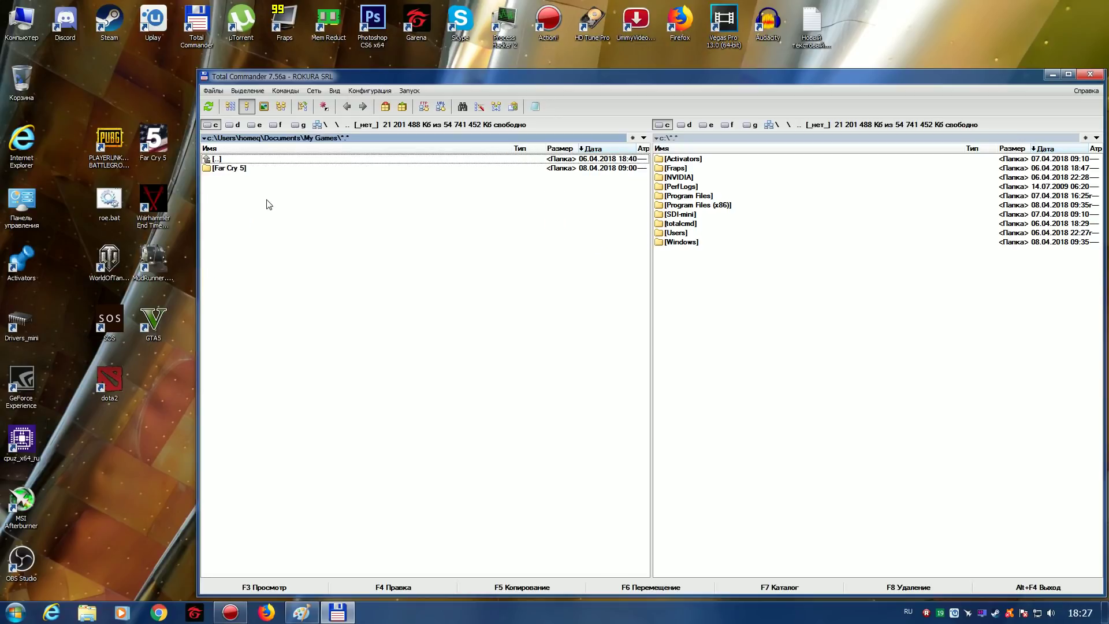
double_click(228, 169)
left_click(230, 189)
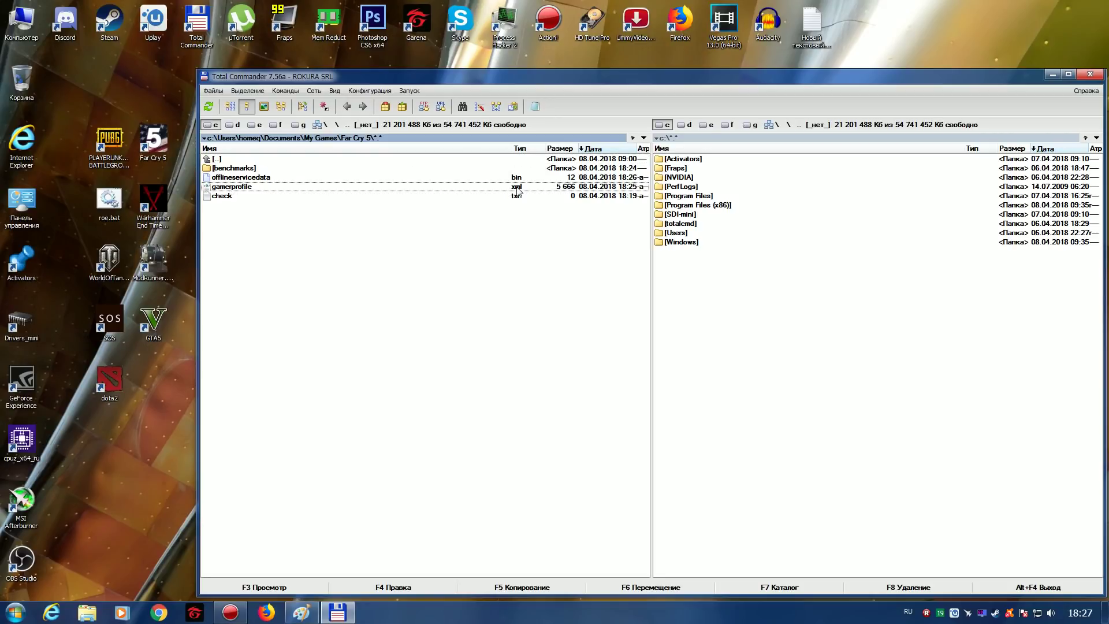
left_click(404, 590)
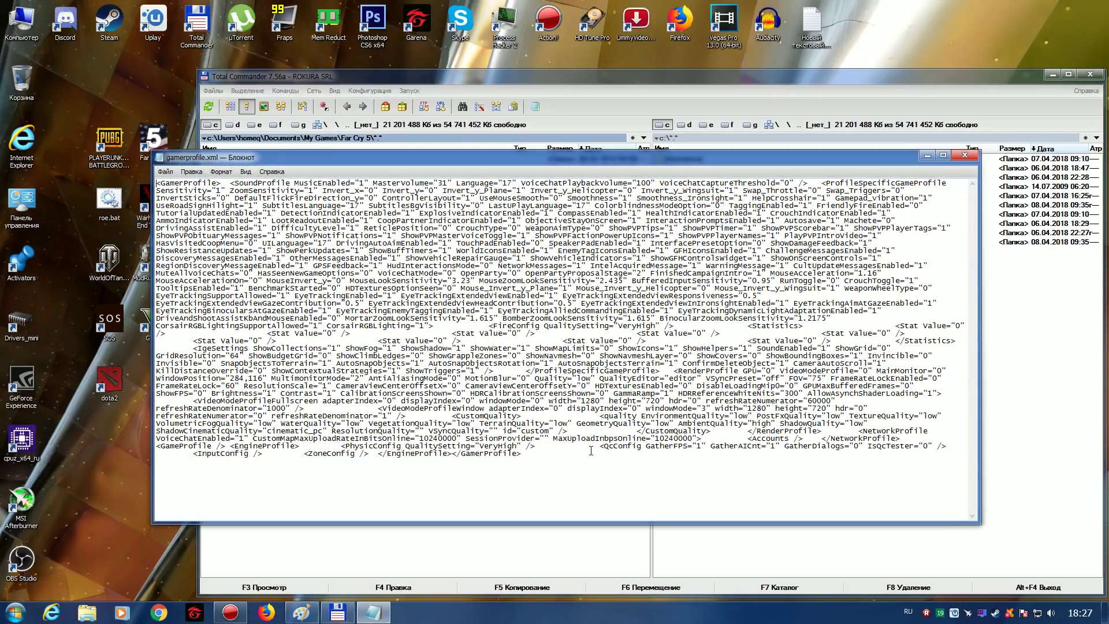
Check the resolution entries in gamerprofile.xml and change the AmbientQuality value to low
left_click_drag(563, 401, 658, 401)
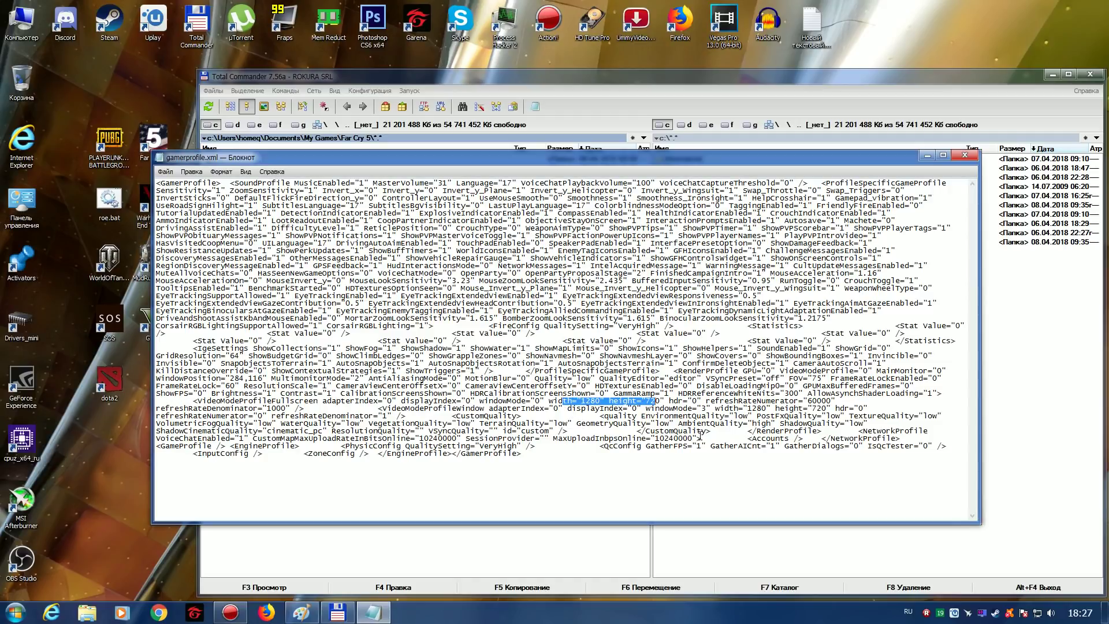
left_click(753, 409)
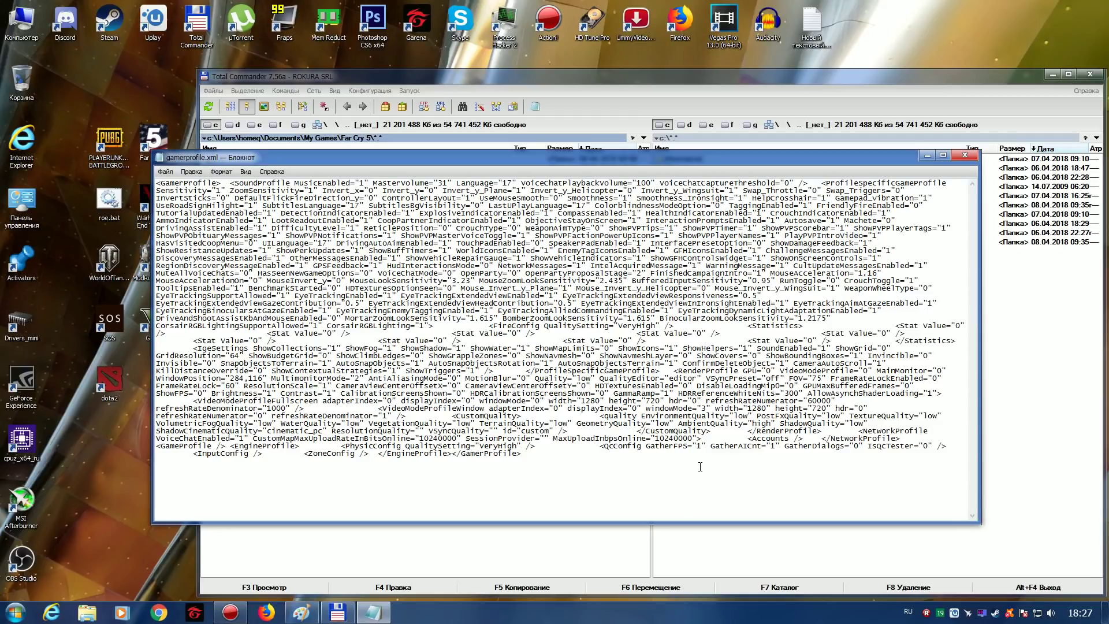
left_click(696, 423)
key("BackSpace")
key("BackSpace")
key("BackSpace")
key("BackSpace")
key("BackSpace")
key("alt+shift")
type("low")
Set the windowed video mode in gamerprofile.xml to width 800 and height 600
left_click(750, 408)
key("Delete")
key("Delete")
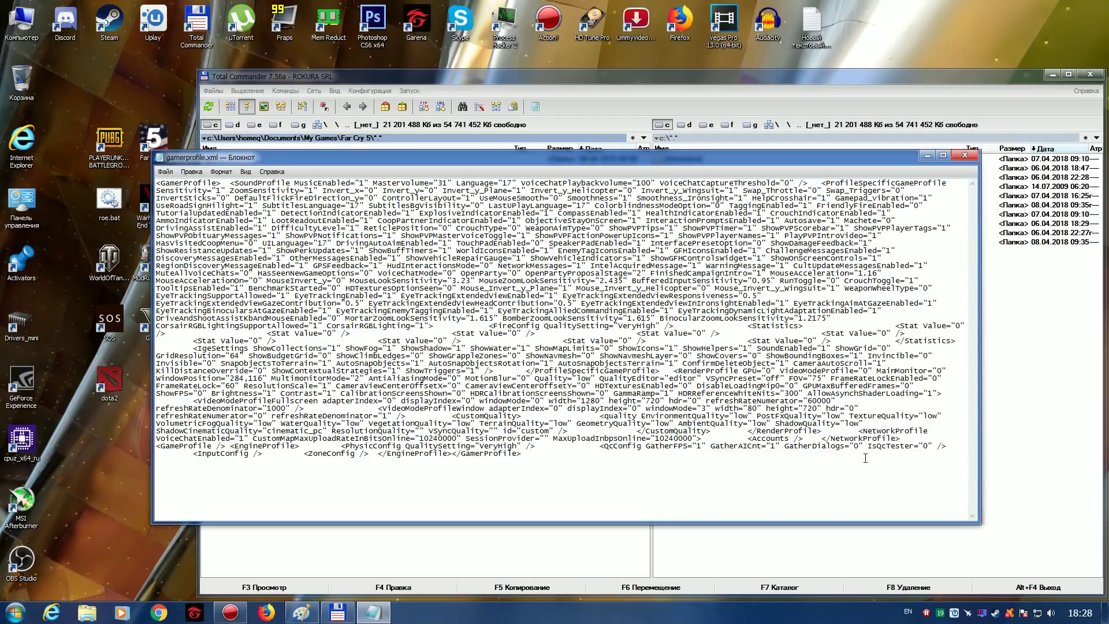
type("0")
key("BackSpace")
key("Delete")
type("60")
Set the fullscreen video mode in gamerprofile.xml to width 800 and height 600
key("BackSpace")
key("BackSpace")
key("BackSpace")
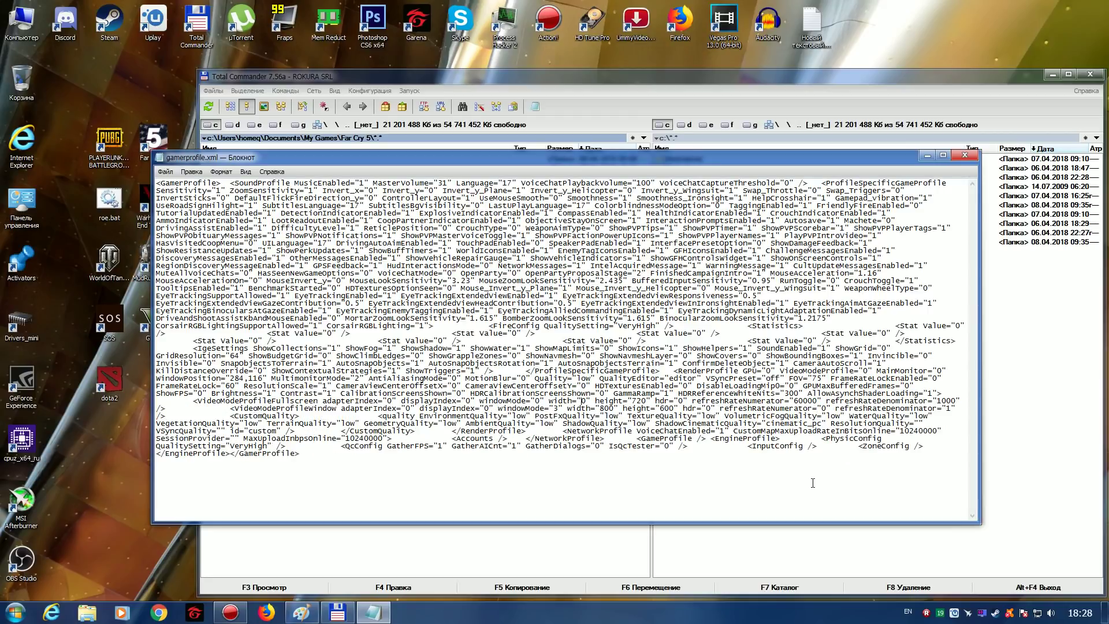
type("800")
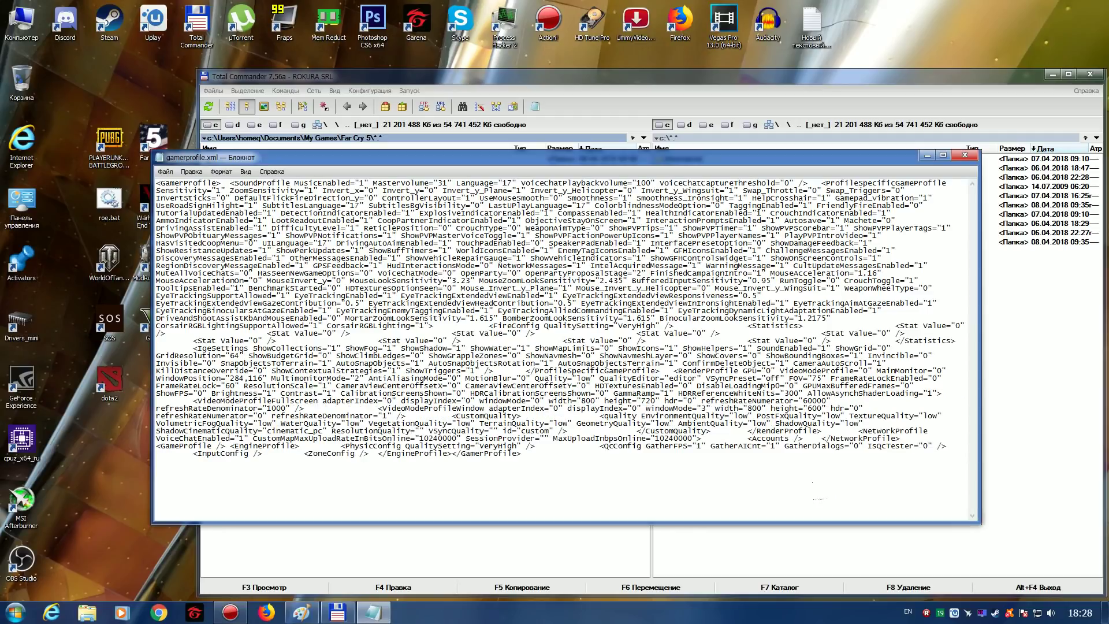
key("BackSpace")
key("BackSpace")
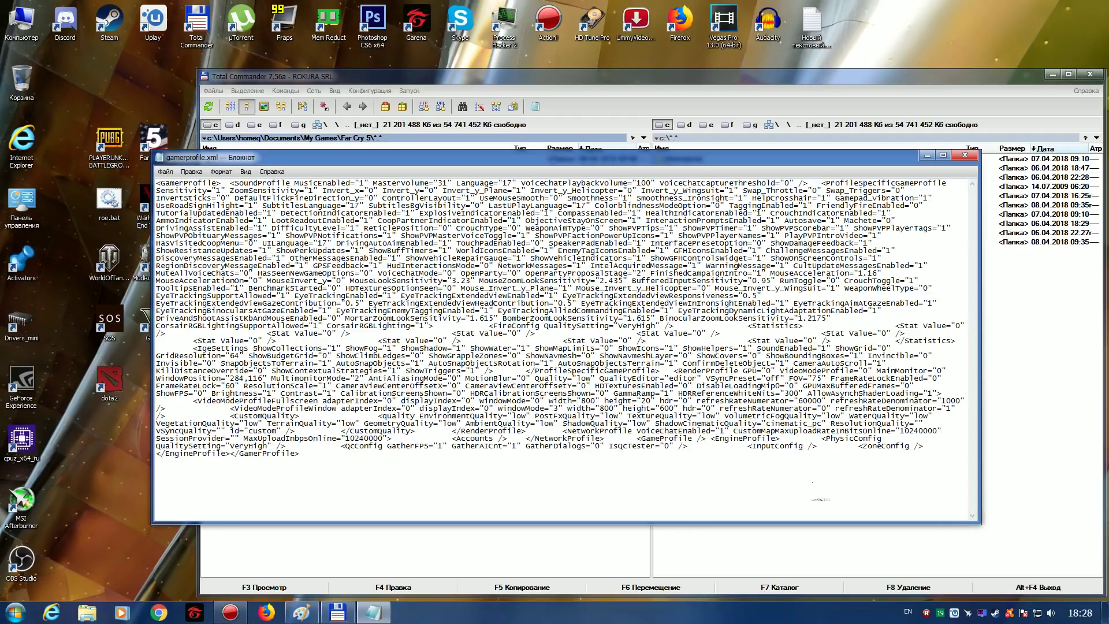
type("60")
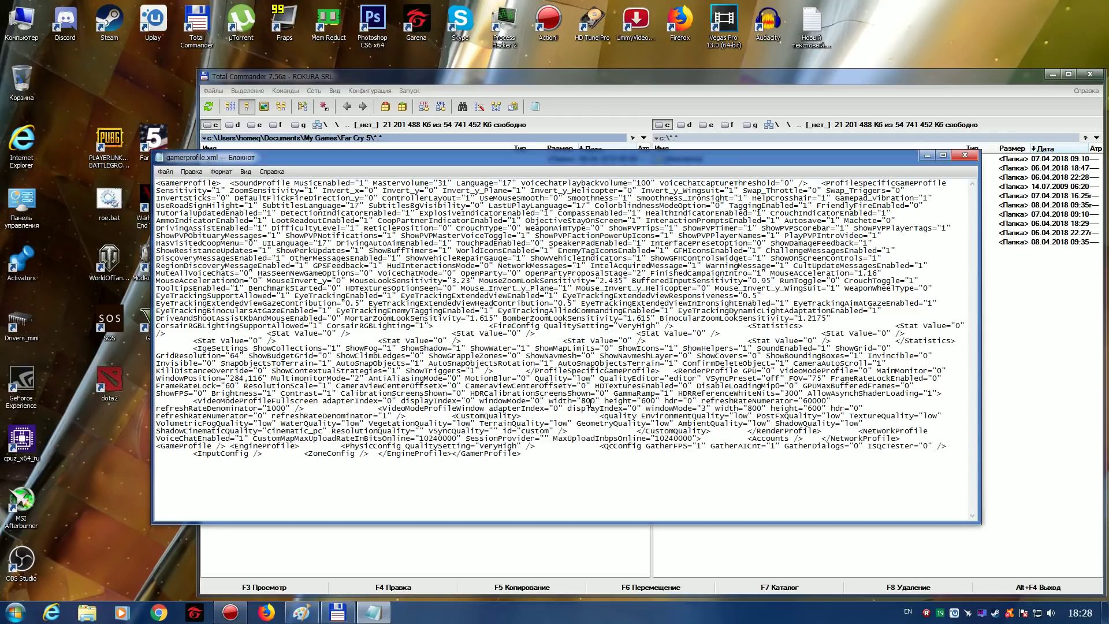
Move the text window aside to check the file's folder, close gamerprofile.xml saving the changes, and exit Total Commander
left_click_drag(629, 163, 503, 320)
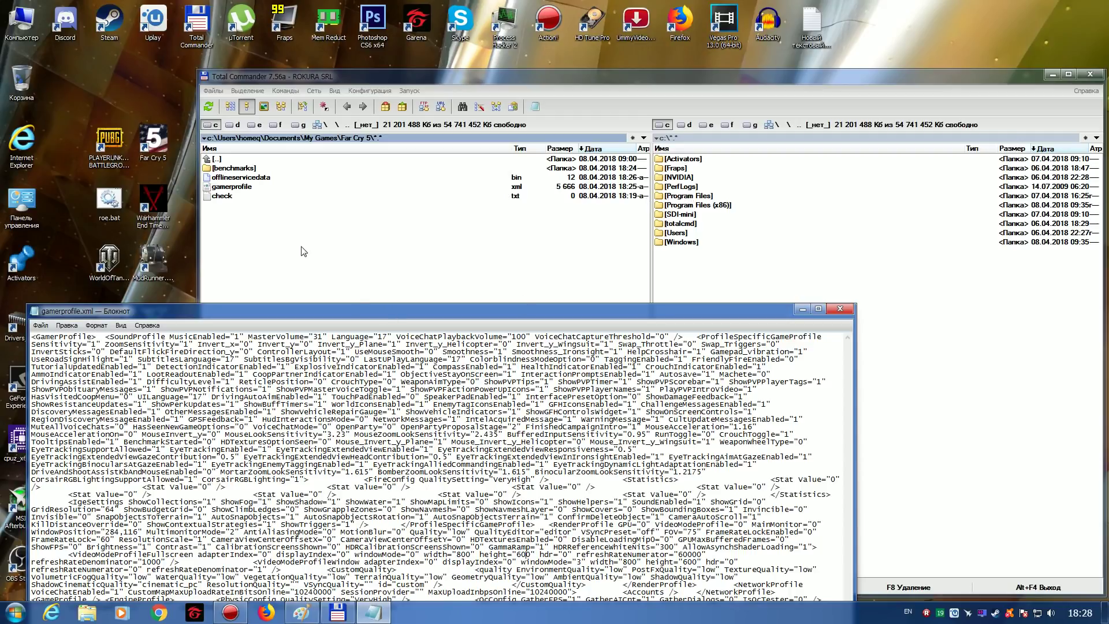
left_click_drag(319, 312, 399, 130)
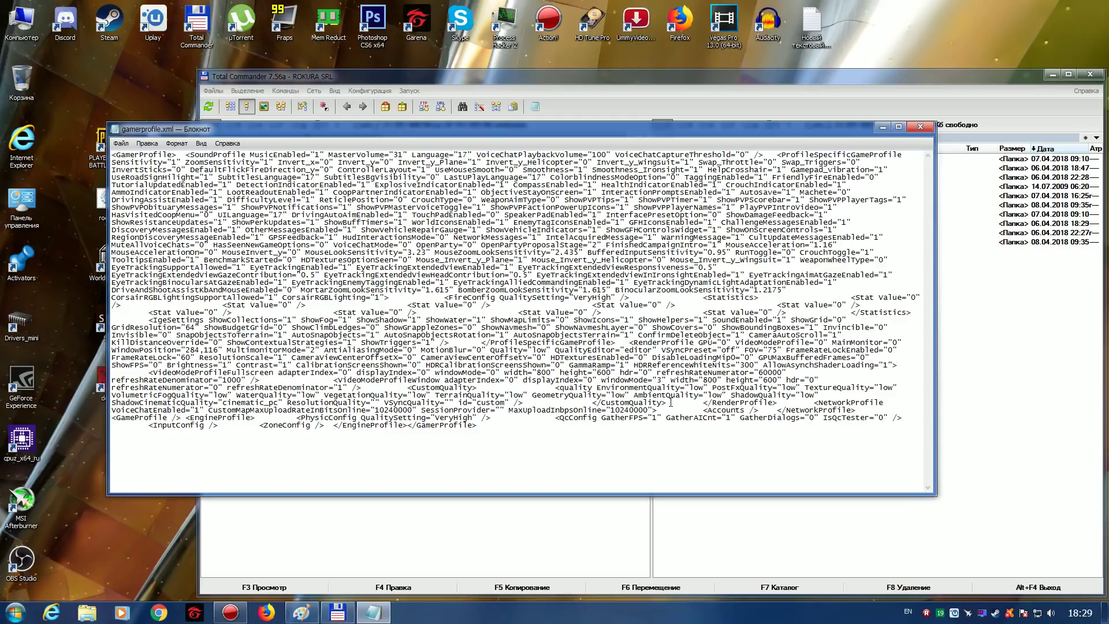
left_click(911, 129)
left_click(500, 320)
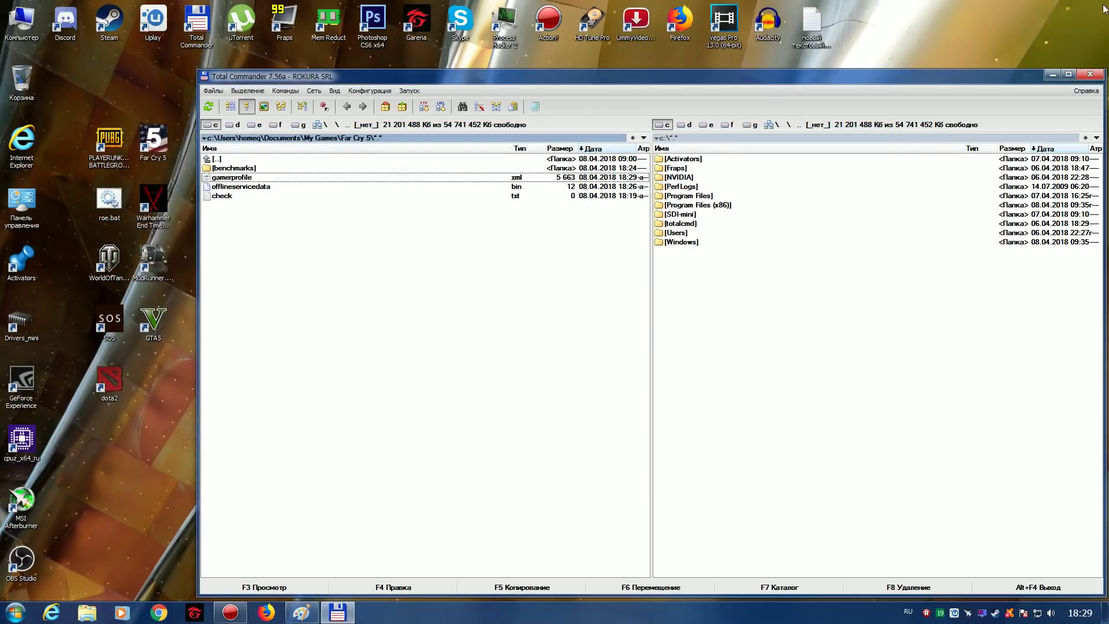
left_click(1091, 74)
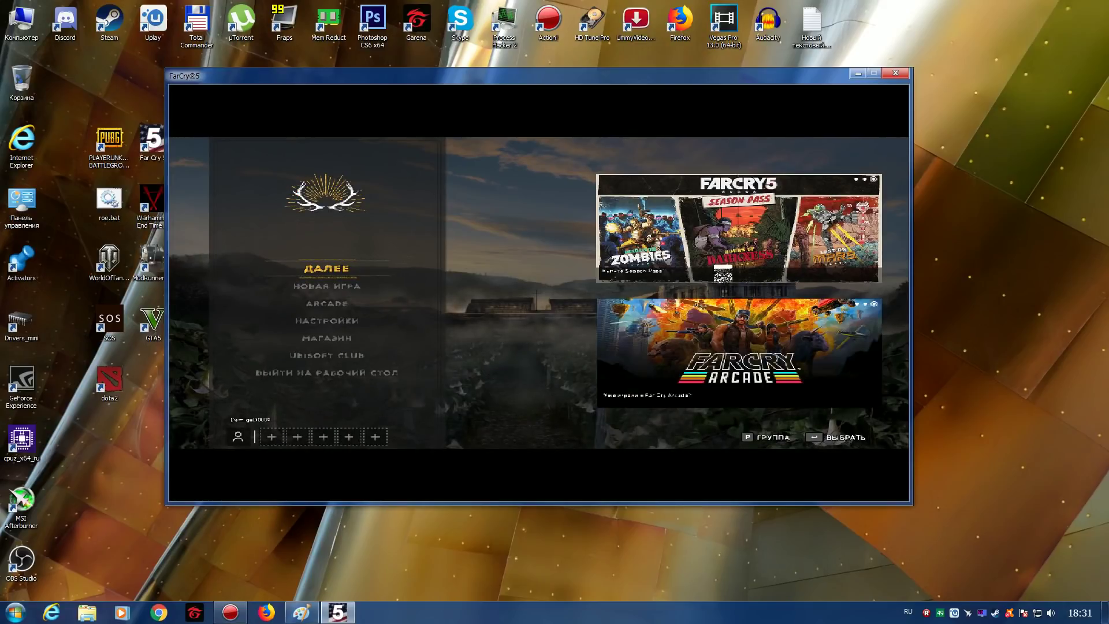
Open Far Cry 5's video settings and look through the monitor page and the additional settings page
left_click(337, 321)
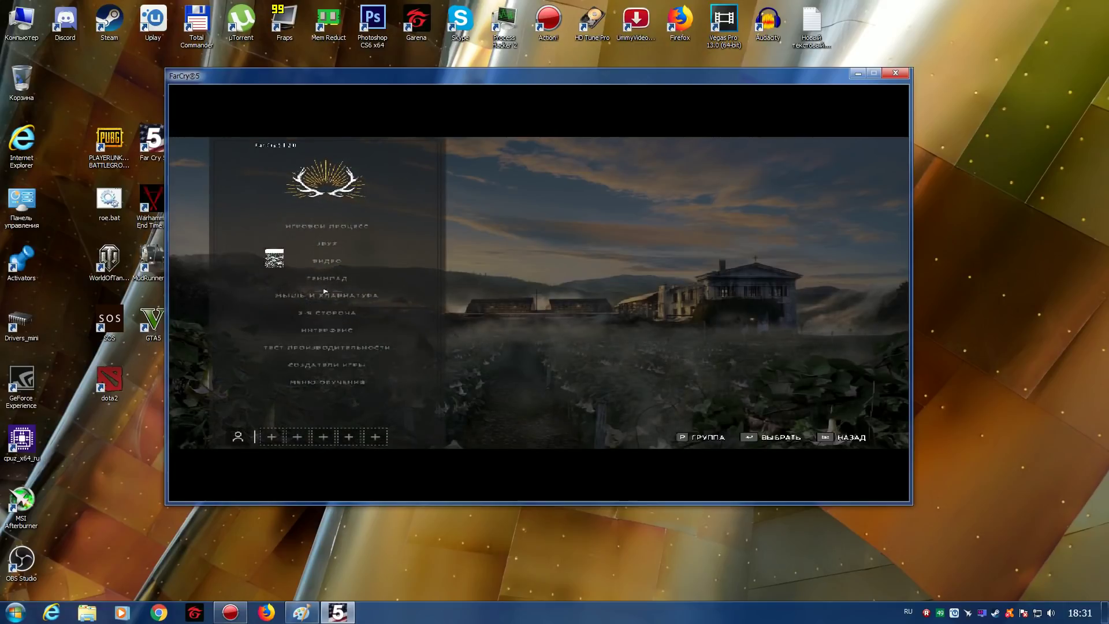
left_click(331, 263)
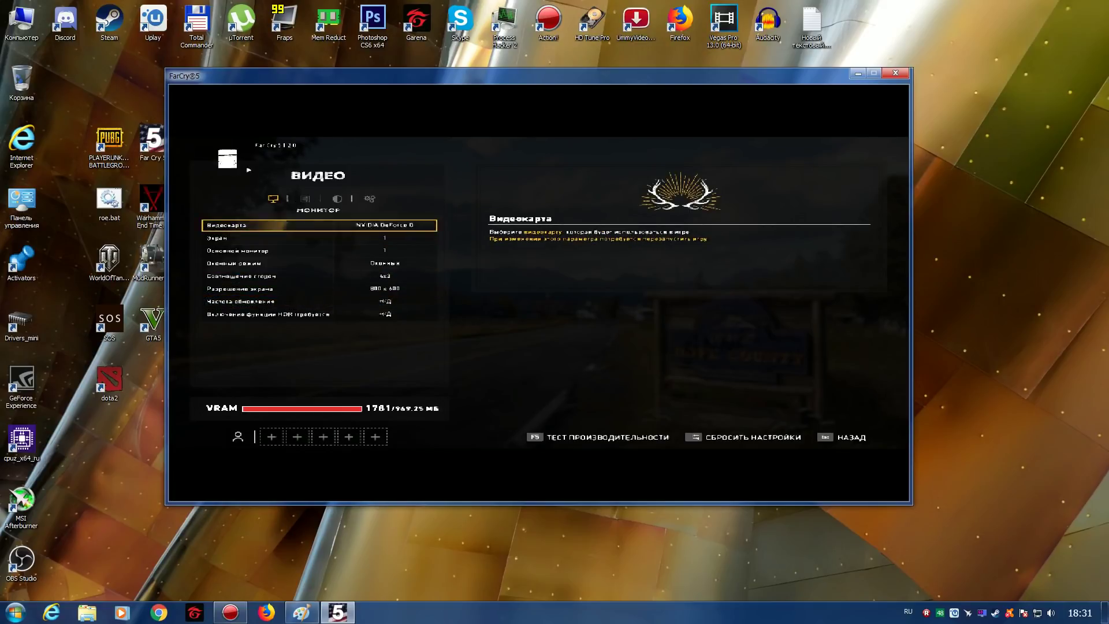
key("e")
key("Up")
key("Down")
key("e")
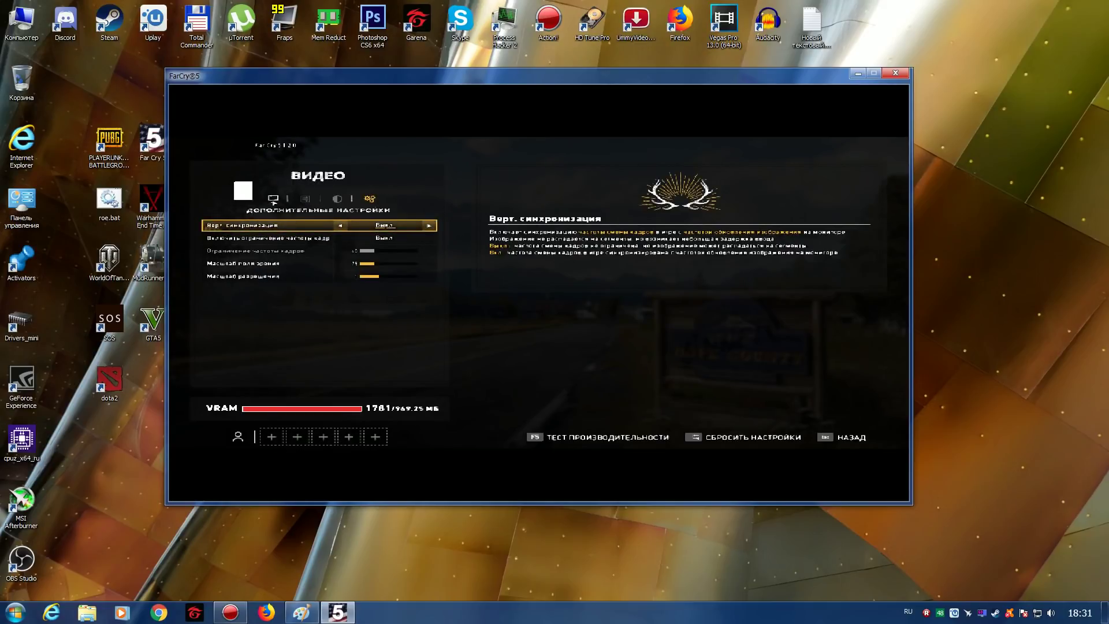
key("e")
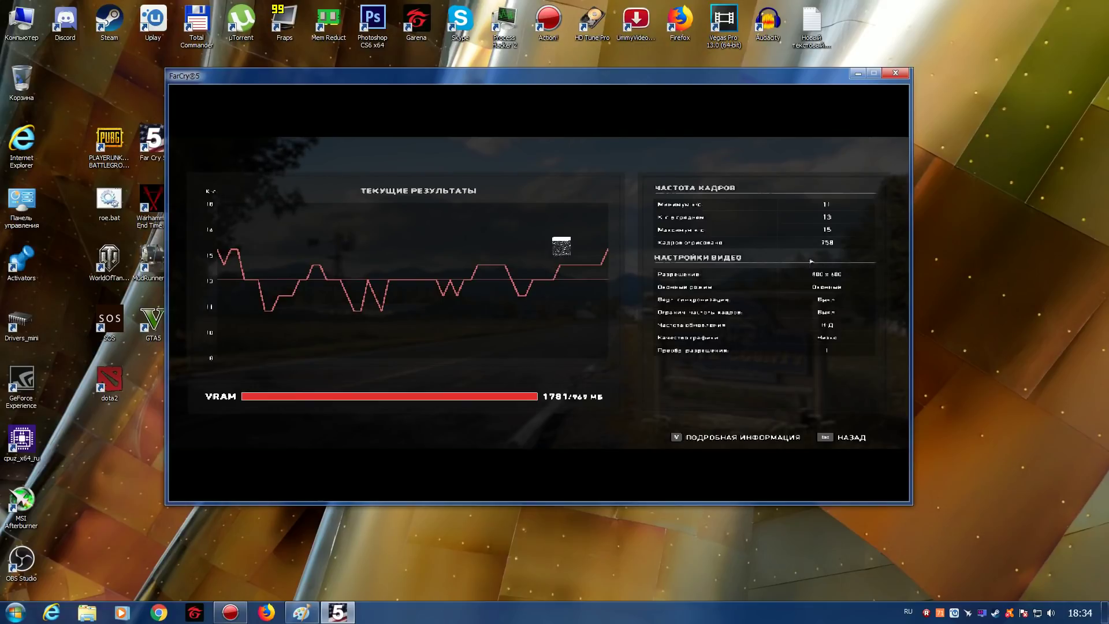
View the 800 x 600 benchmark screenshot in Paint, minimize it and leave the game's benchmark results
left_click(302, 613)
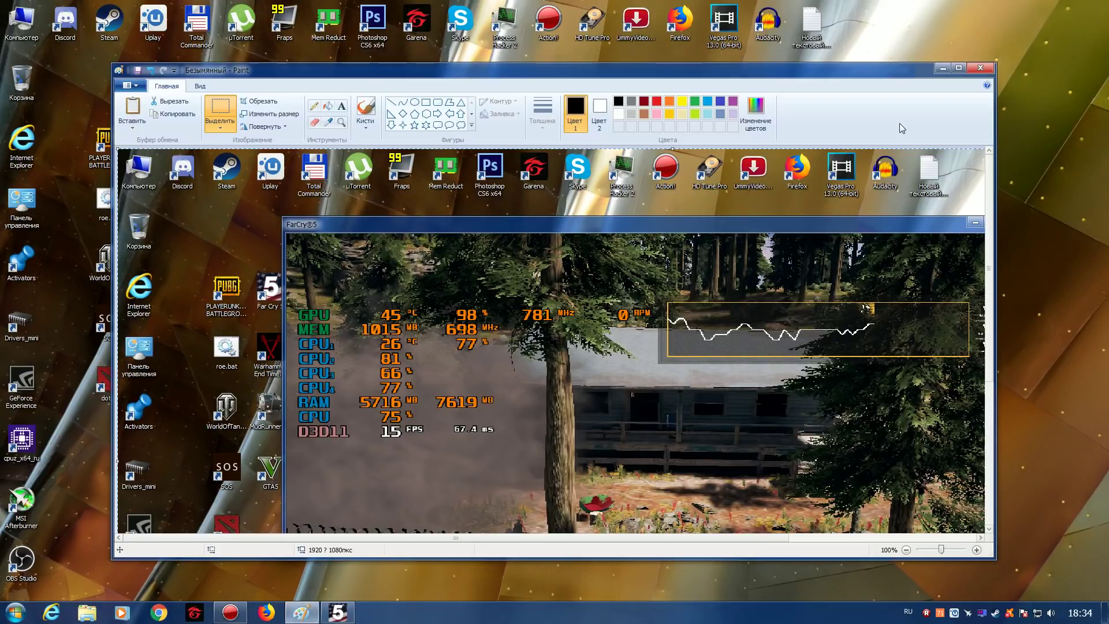
left_click(942, 68)
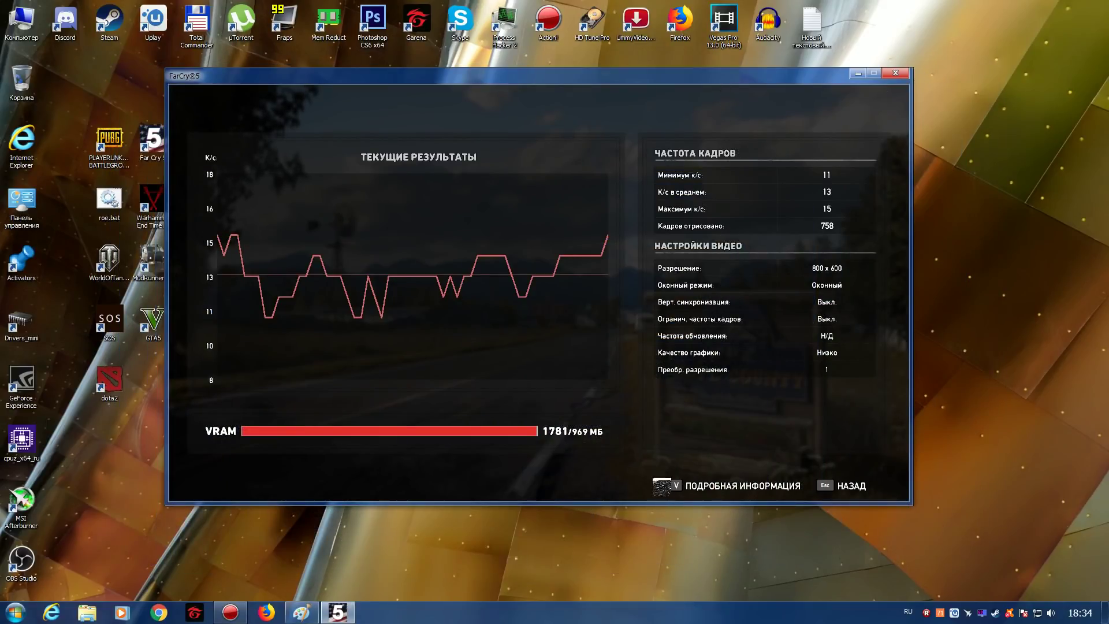
key("Escape")
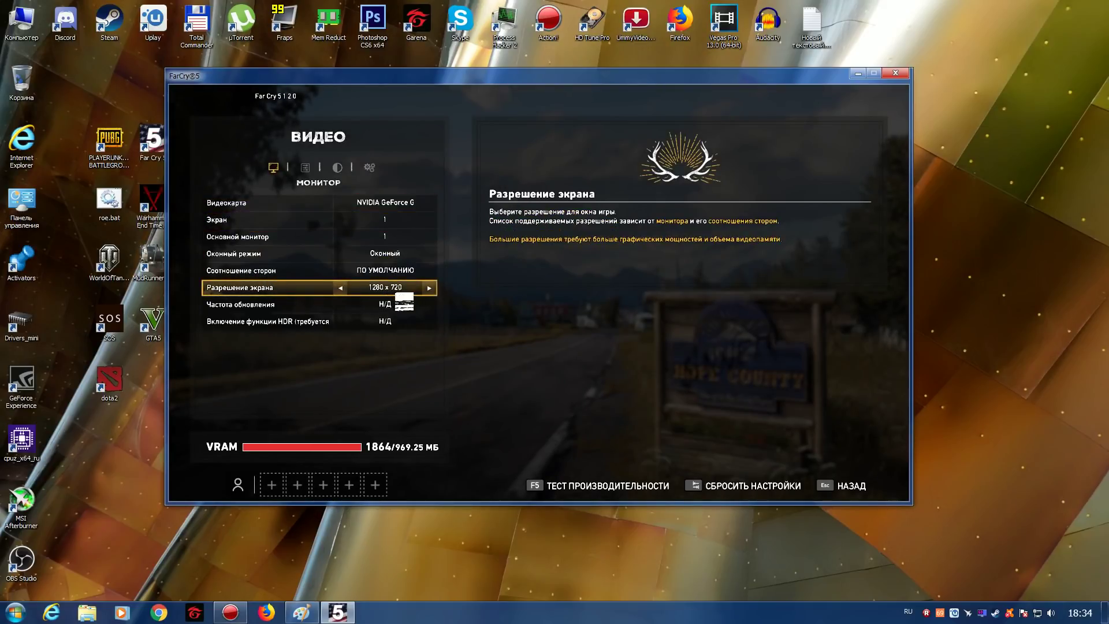
Move the low-memory warning over the game's video settings and cancel it without closing any program
left_click(371, 168)
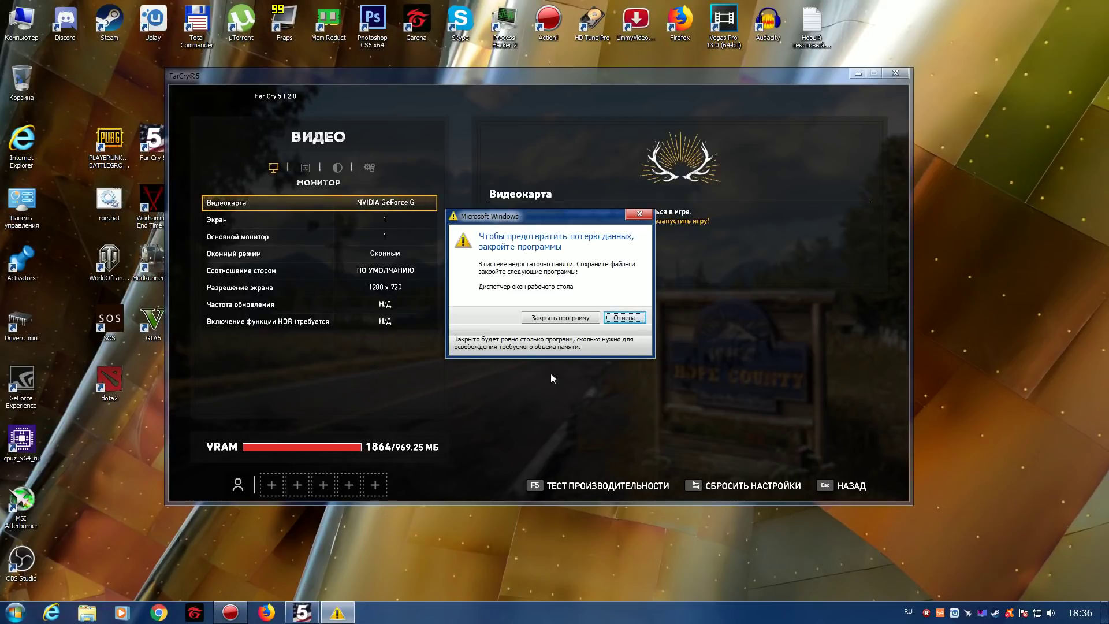
left_click_drag(548, 222, 533, 251)
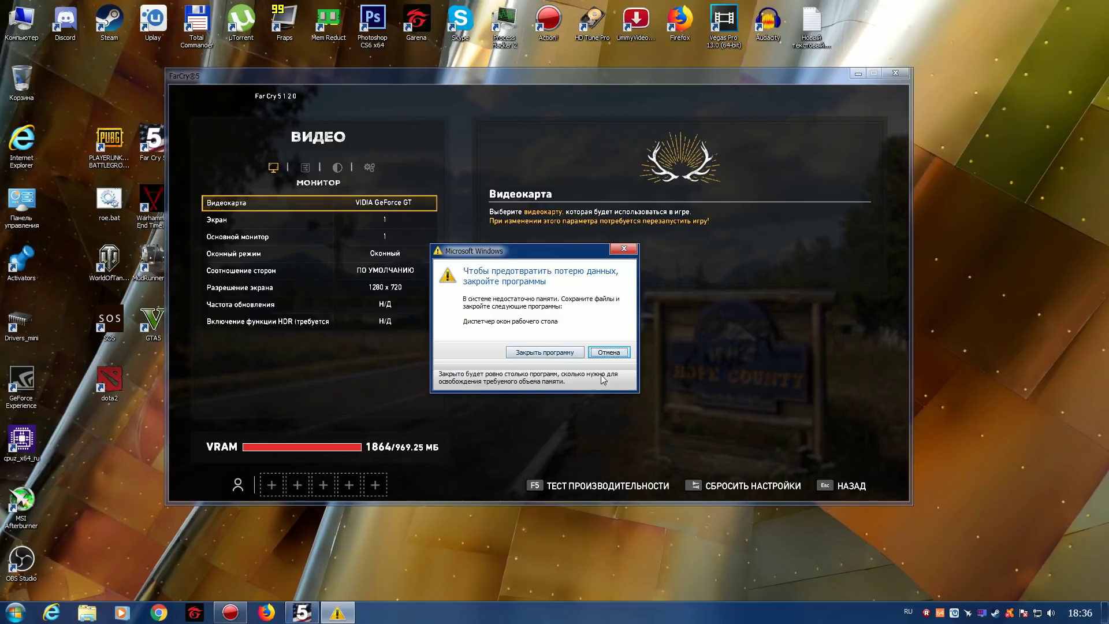
left_click(609, 353)
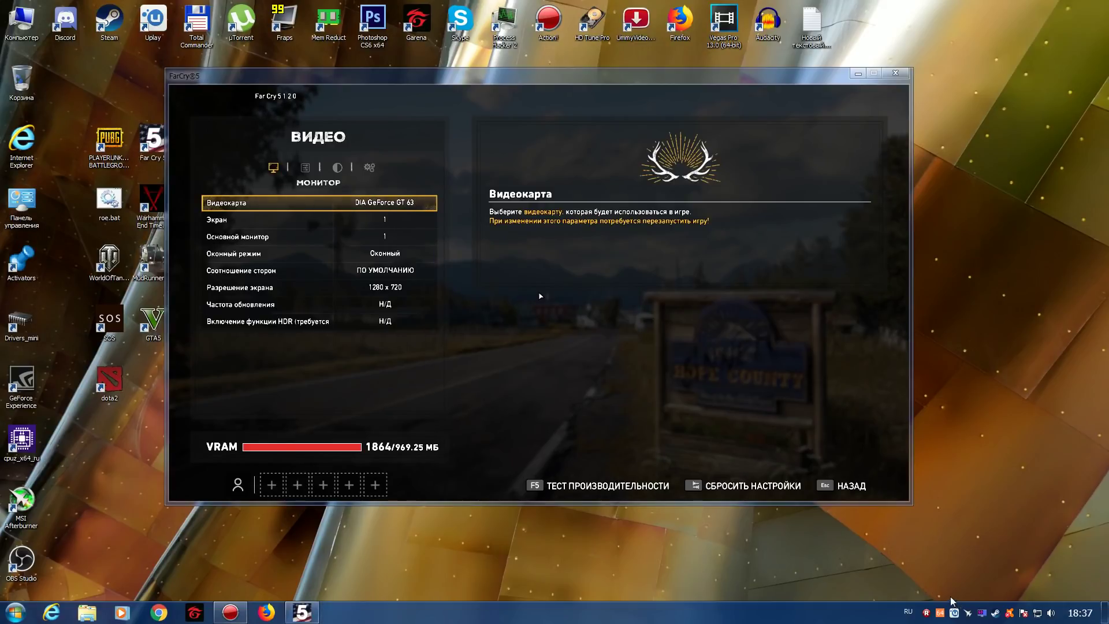
mouse_move(937, 616)
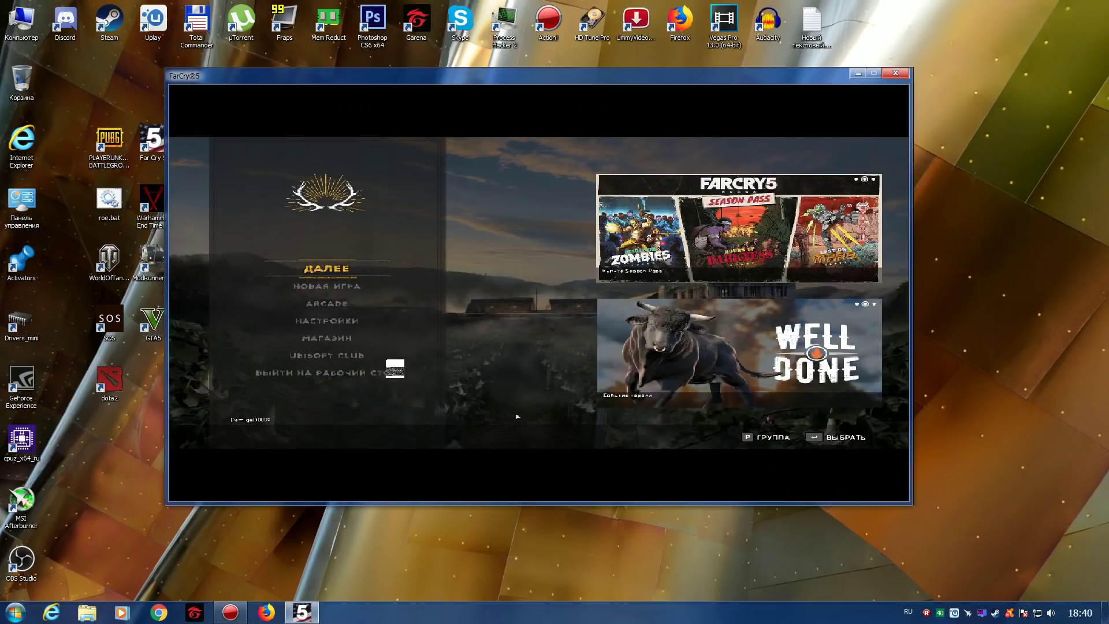
Reopen Far Cry 5's video settings and view the graphics quality page
left_click(349, 322)
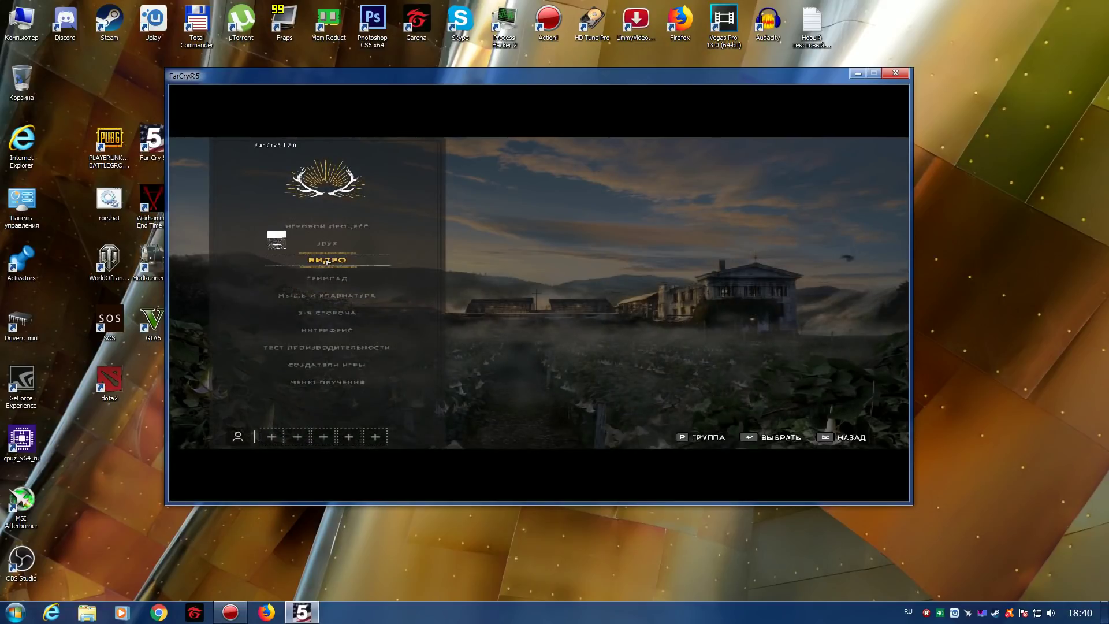
left_click(347, 260)
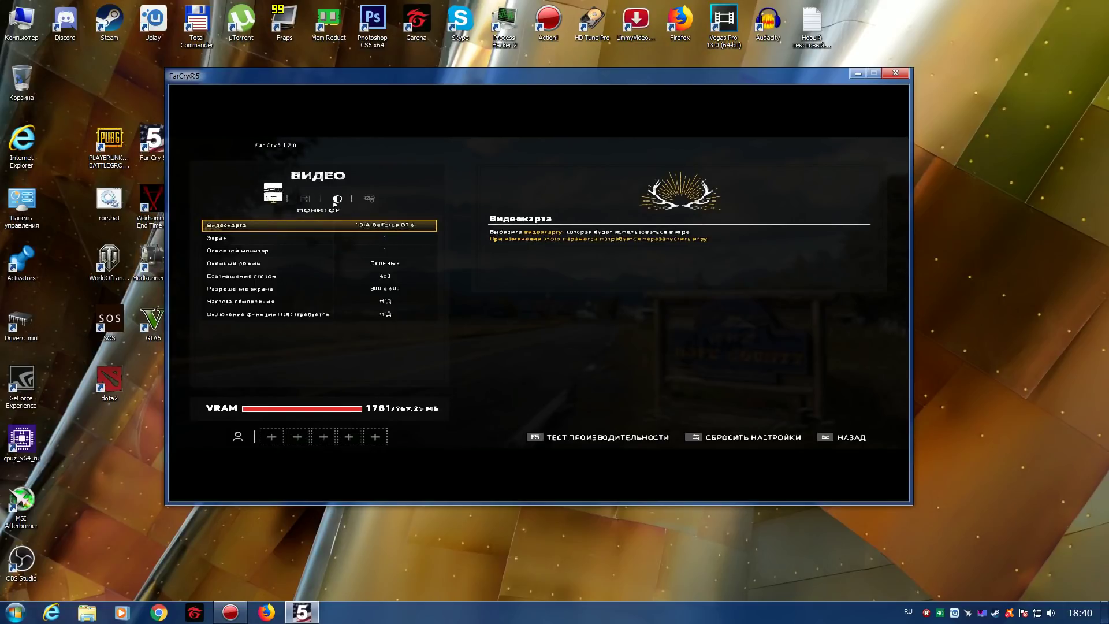
left_click(306, 198)
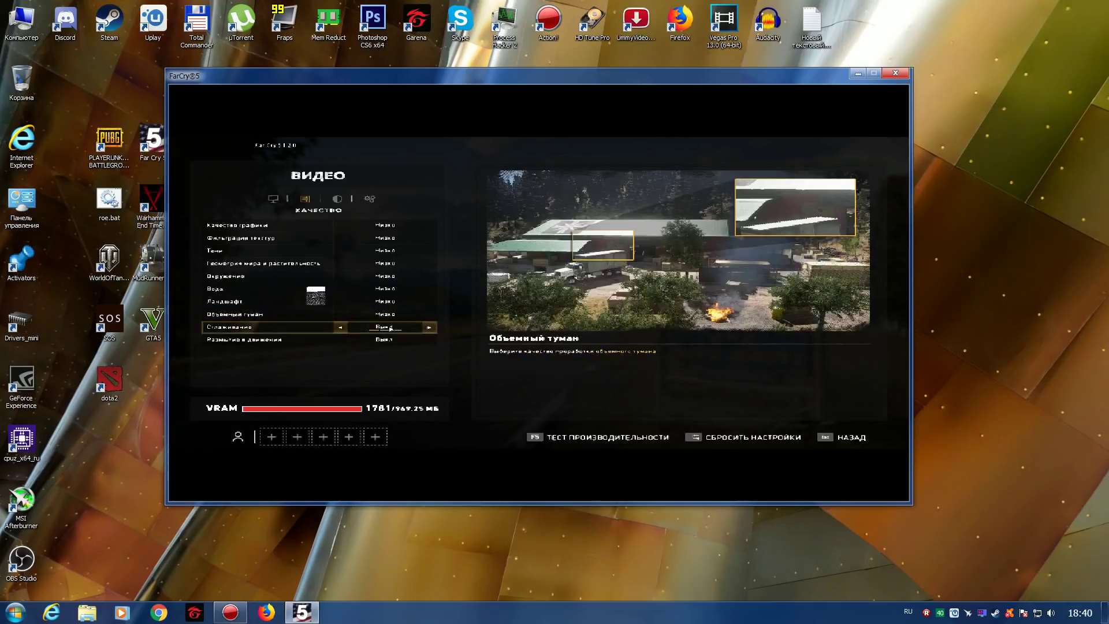
Lower the resolution scale to 0.5 in Far Cry 5's additional video settings
left_click(370, 198)
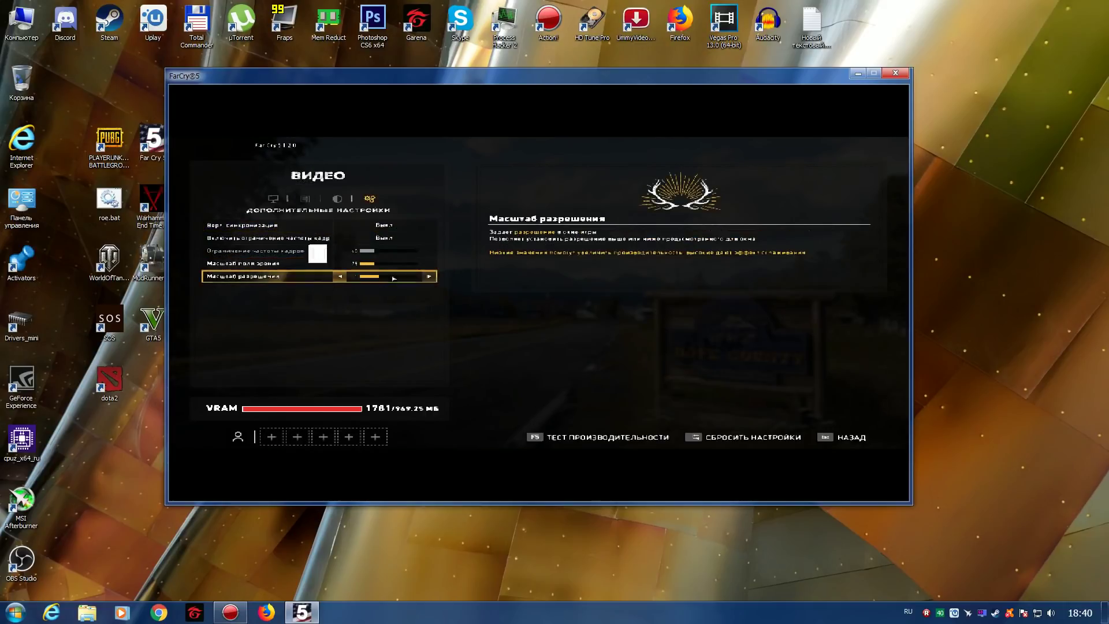
left_click(340, 277)
left_click(340, 277)
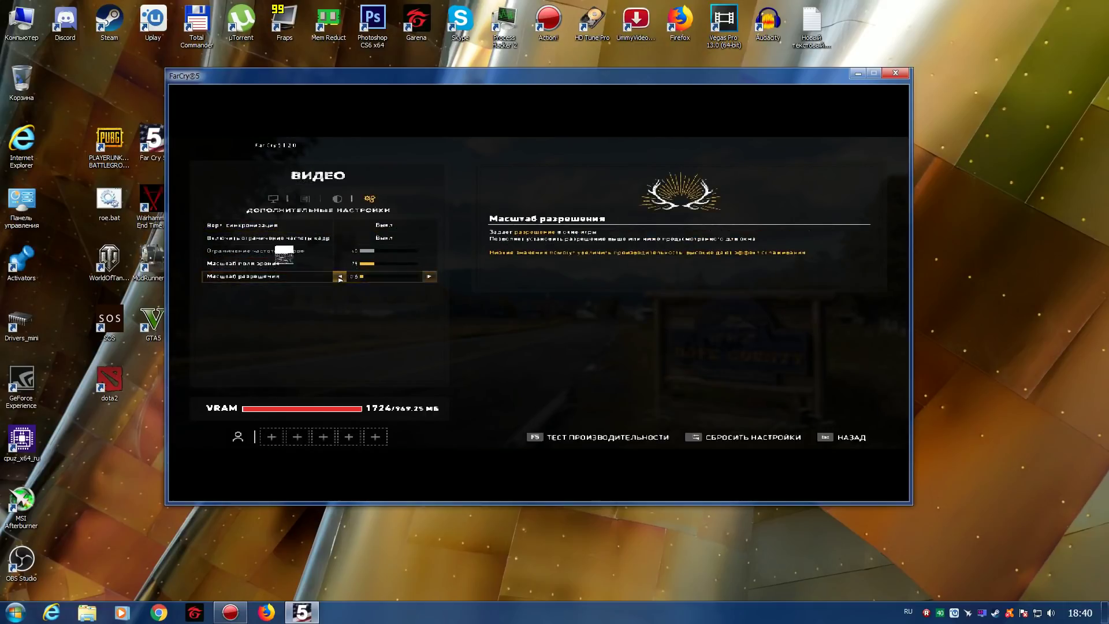
left_click(340, 277)
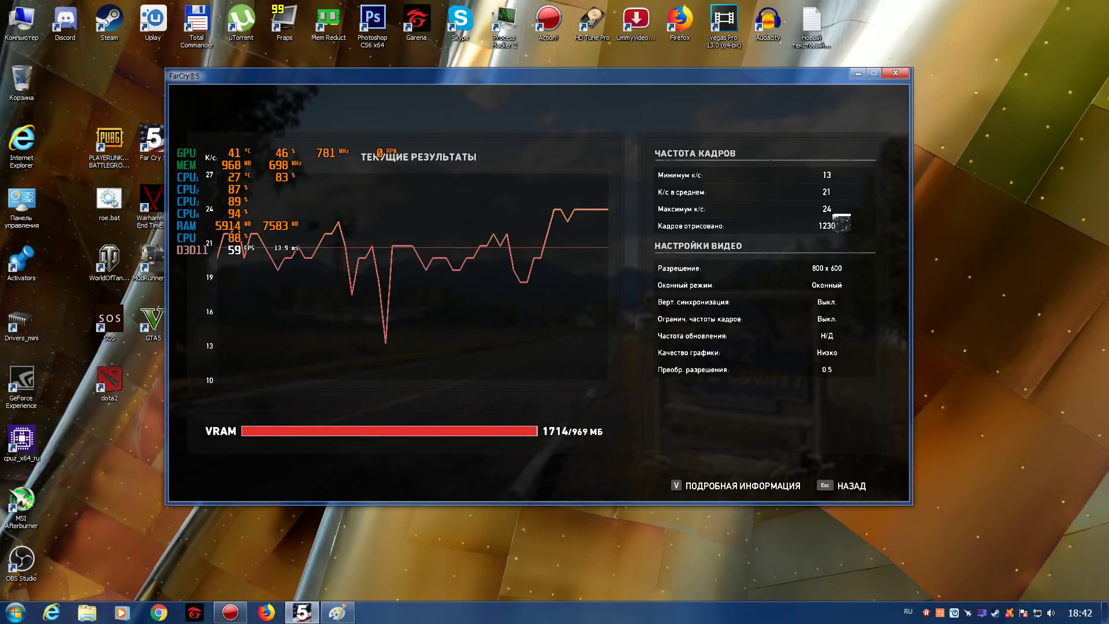
Paste the captured benchmark screenshot into Paint, view it in a maximized window and minimize Paint
left_click(346, 613)
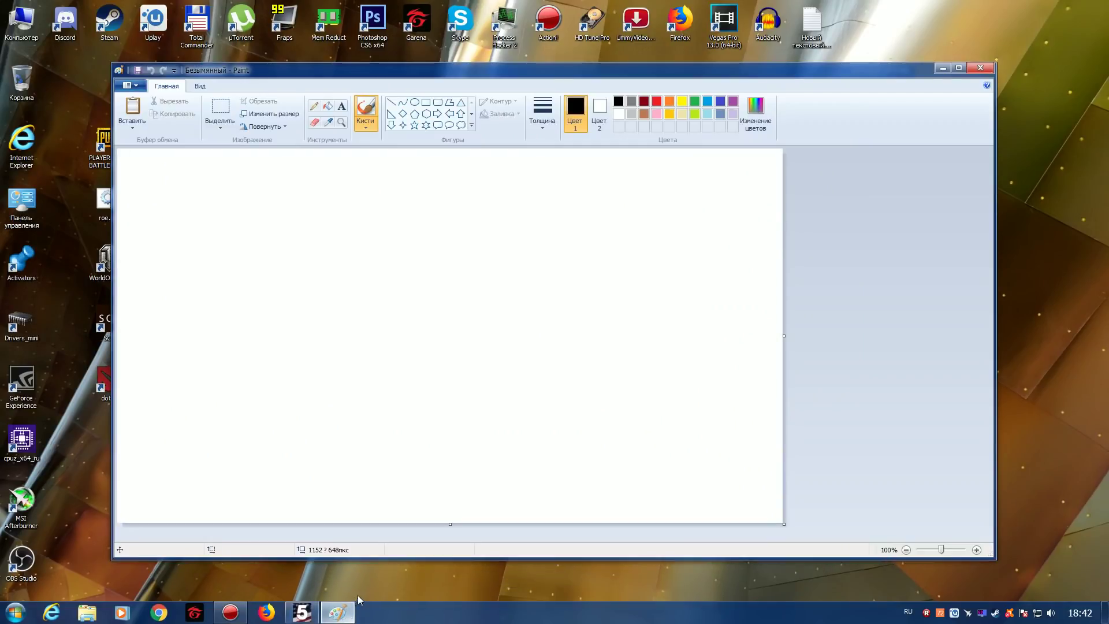
key("ctrl+v")
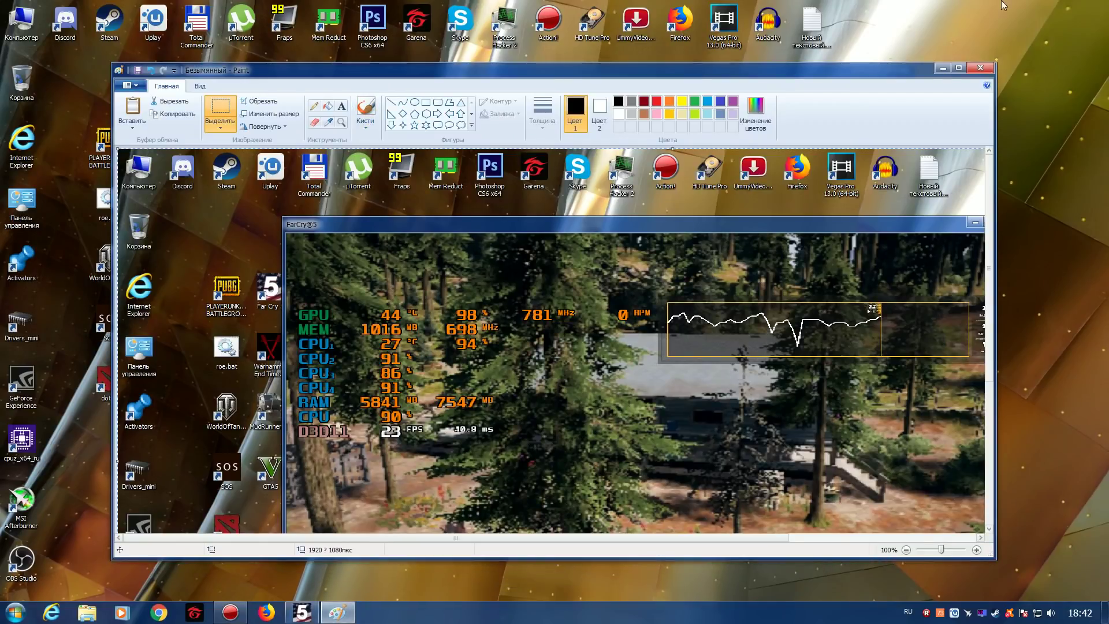
left_click(959, 68)
scroll(756, 335, "down", 3)
scroll(739, 333, "up", 3)
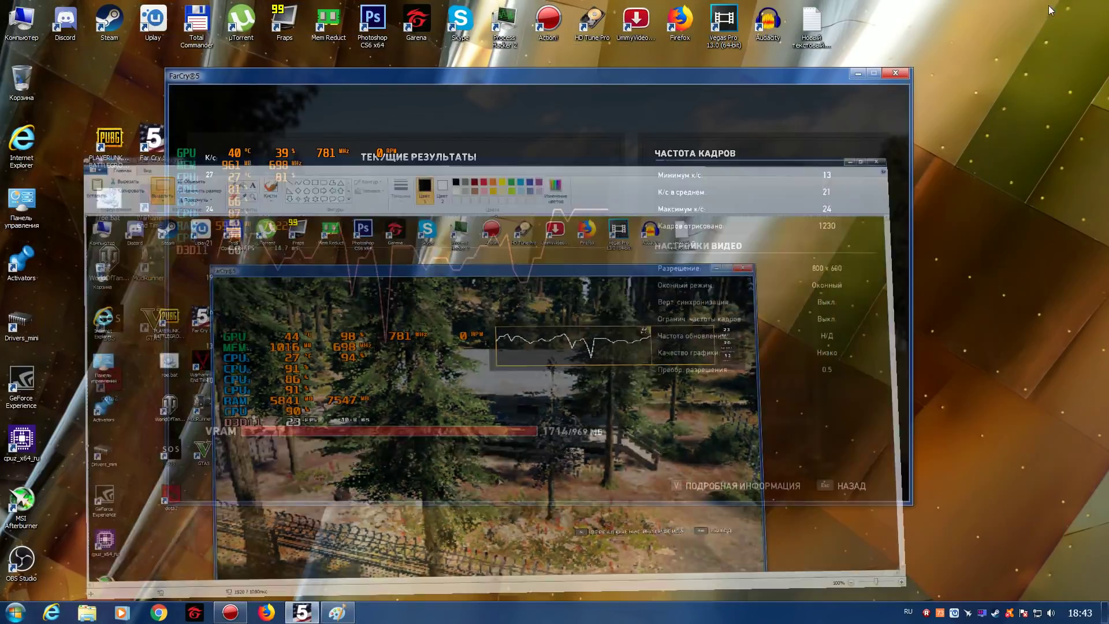
left_click(1056, 5)
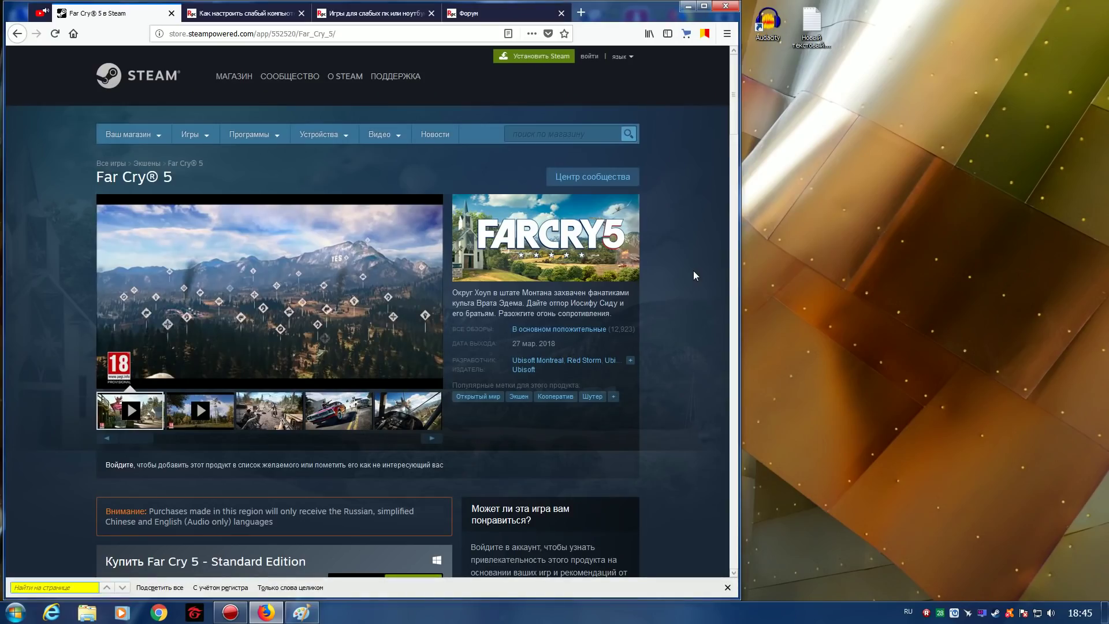
Close the find bar on Far Cry 5's Steam page in Firefox, view the rempc.by graphics card ranking table and minimize the browser
left_click(727, 587)
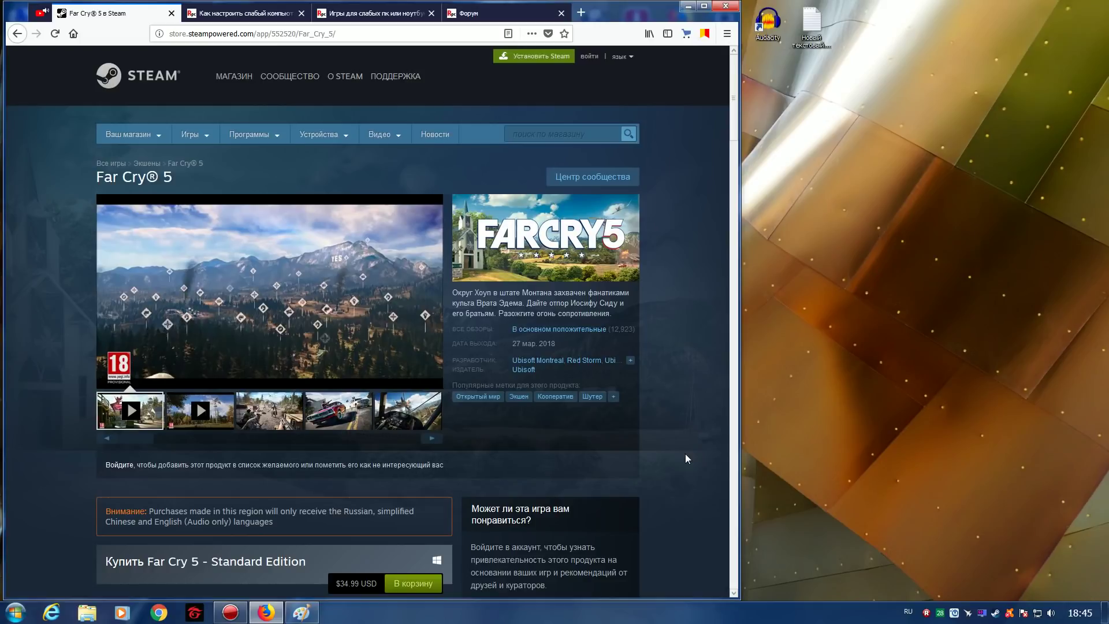
left_click(243, 13)
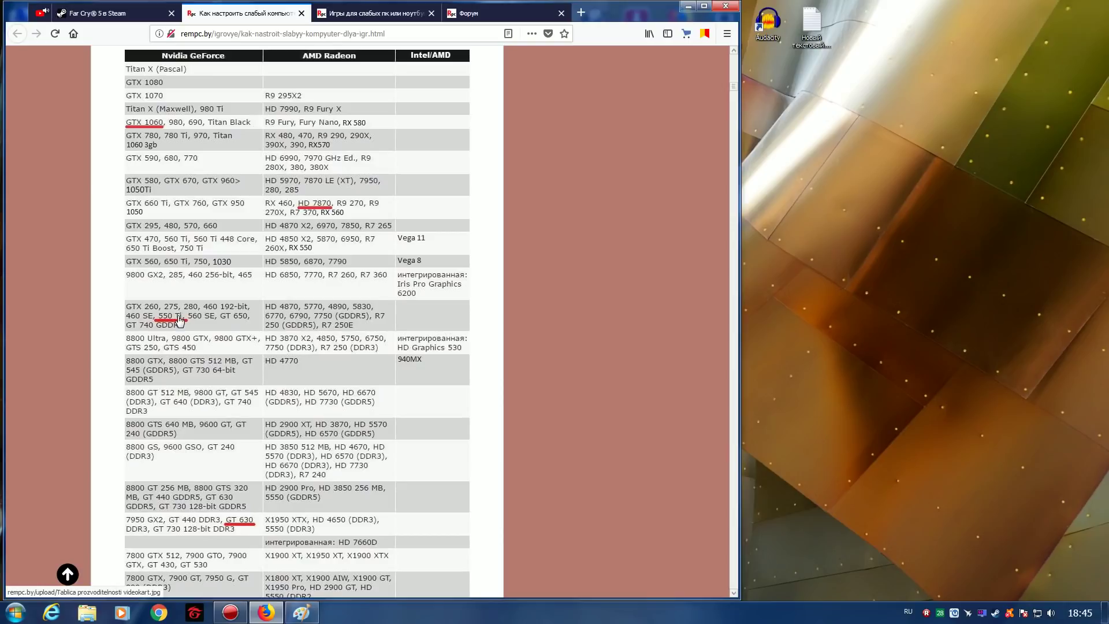
left_click(689, 6)
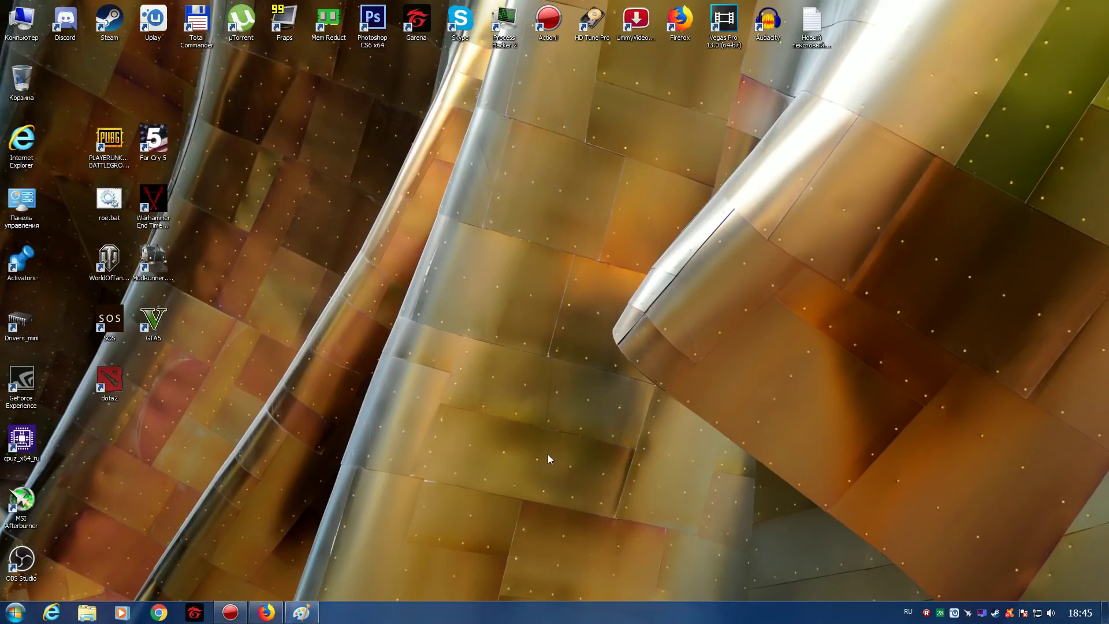
Run CPU-Z, allowing it past the security warning, and reposition its window to view the processor details
double_click(23, 442)
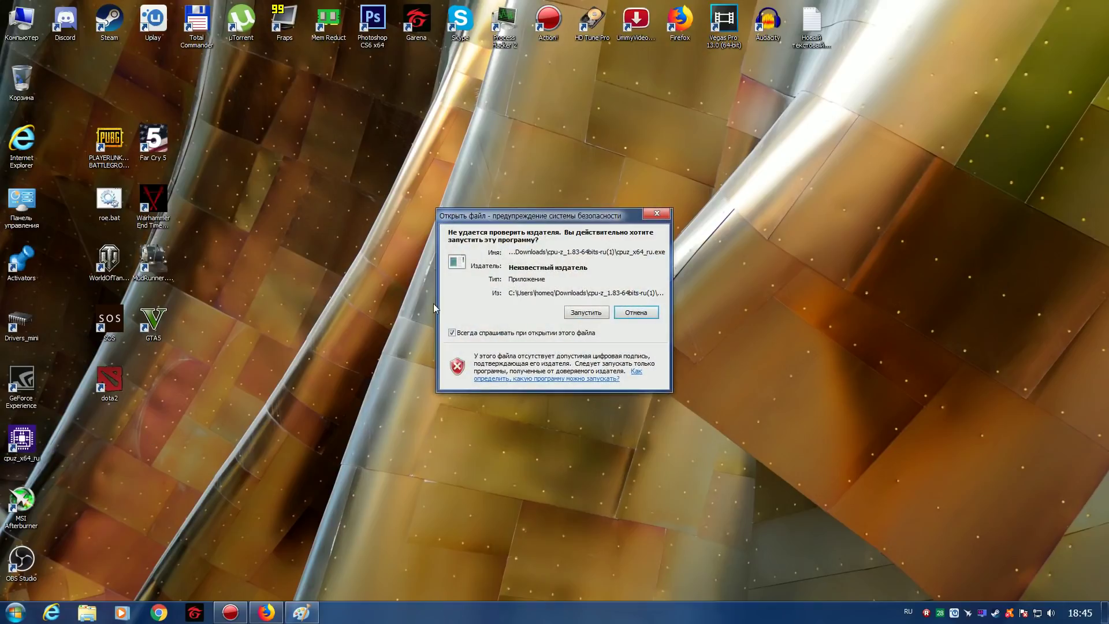
left_click(579, 316)
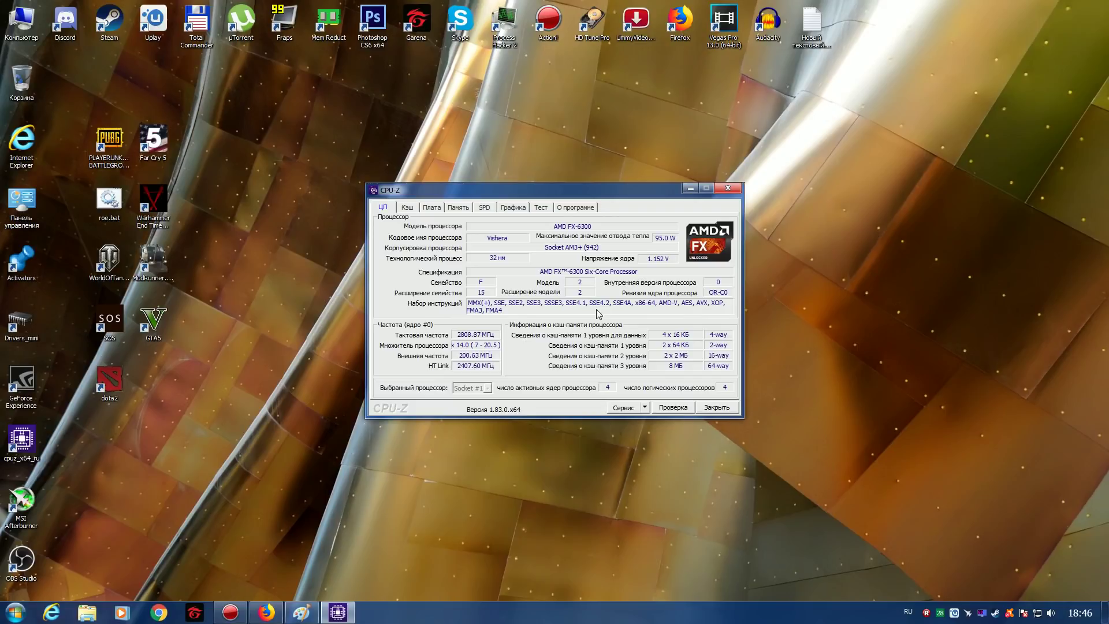
left_click_drag(433, 189, 298, 152)
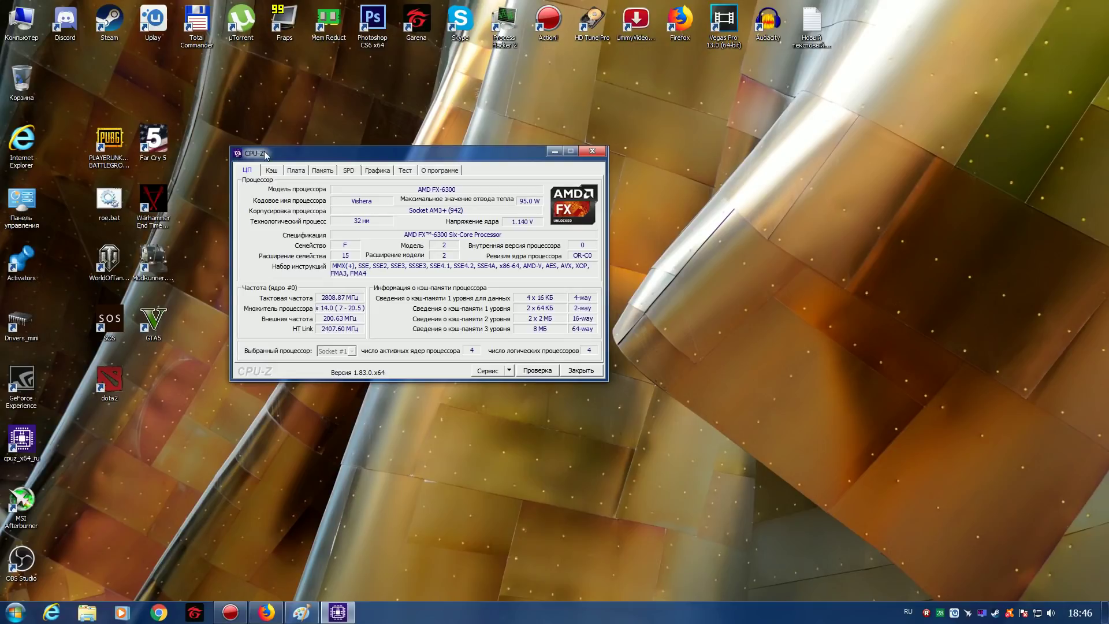
left_click_drag(299, 157, 327, 188)
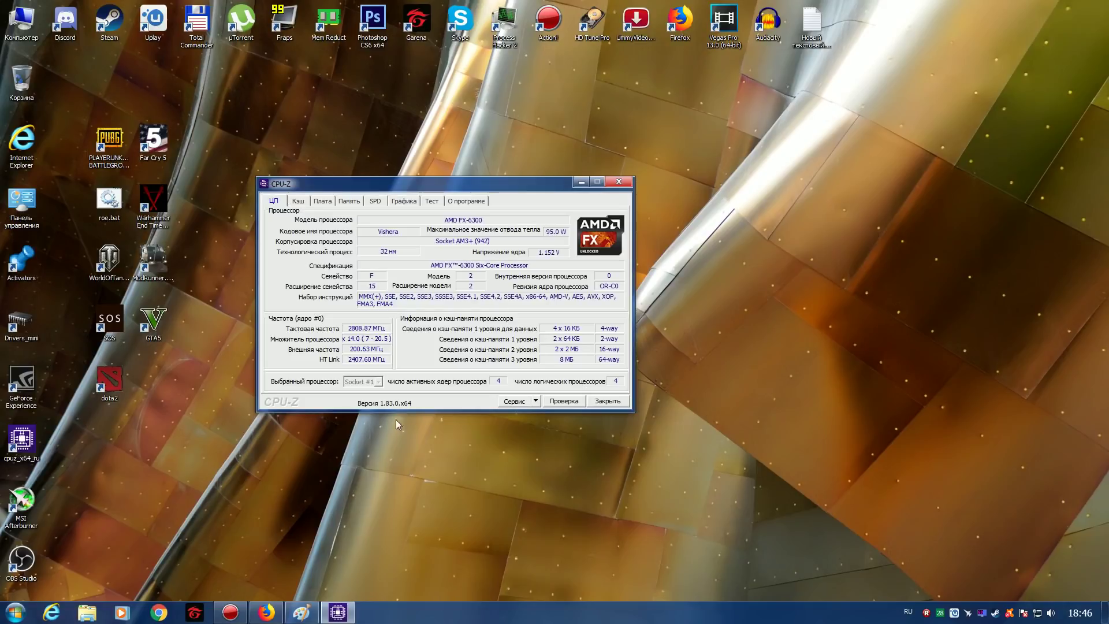
Return to Firefox, view the FPS tips above the graphics card table and look through the list of games for weak PCs
left_click(267, 612)
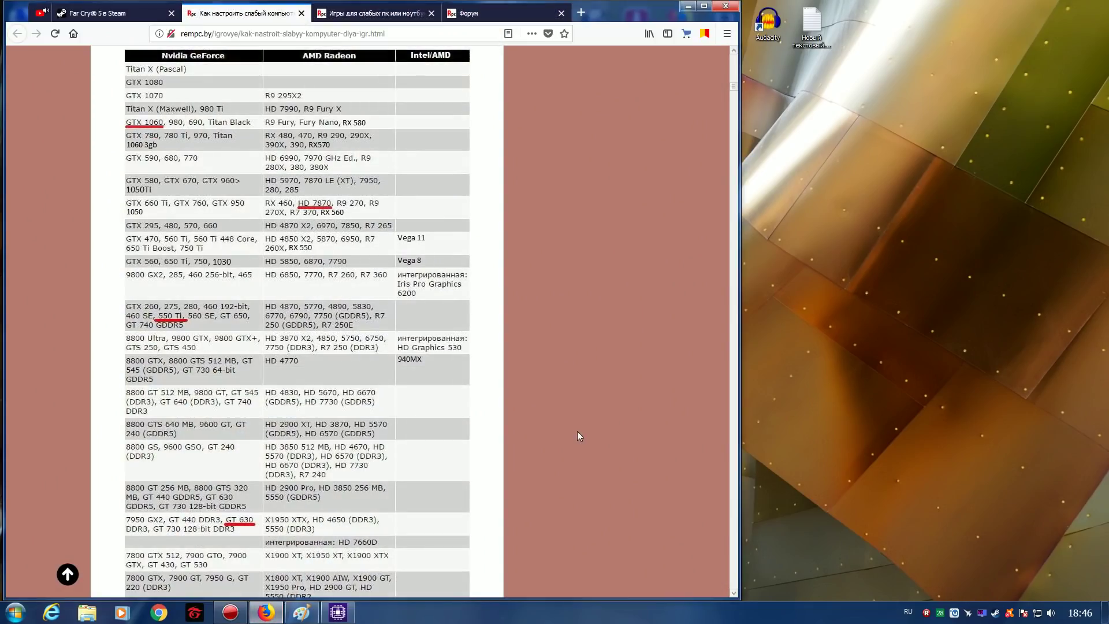
scroll(575, 433, "up", 3)
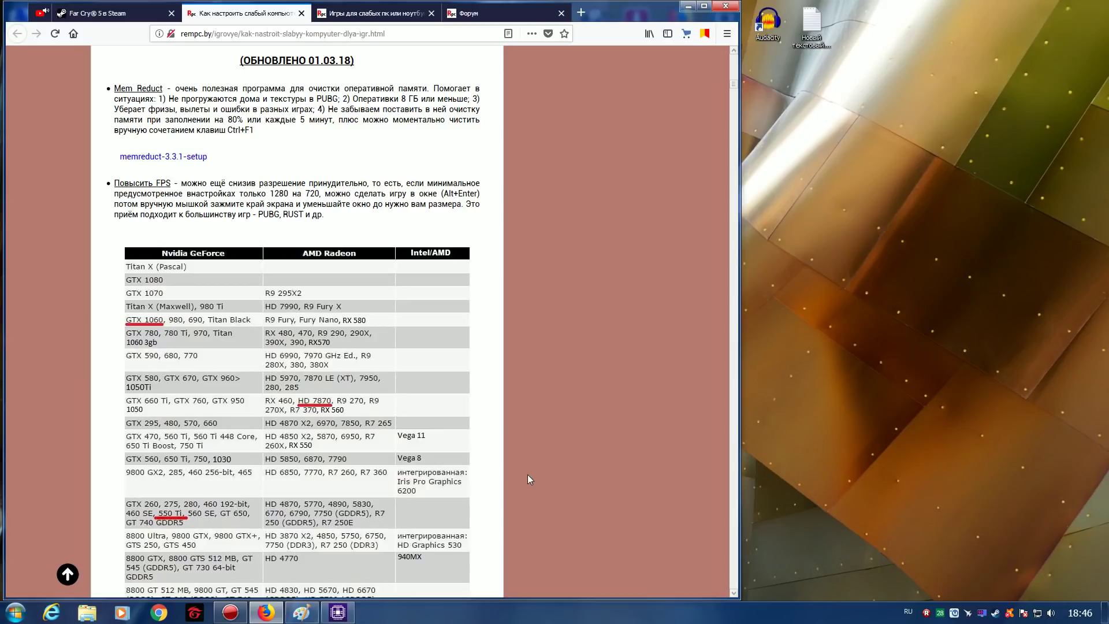
left_click(370, 12)
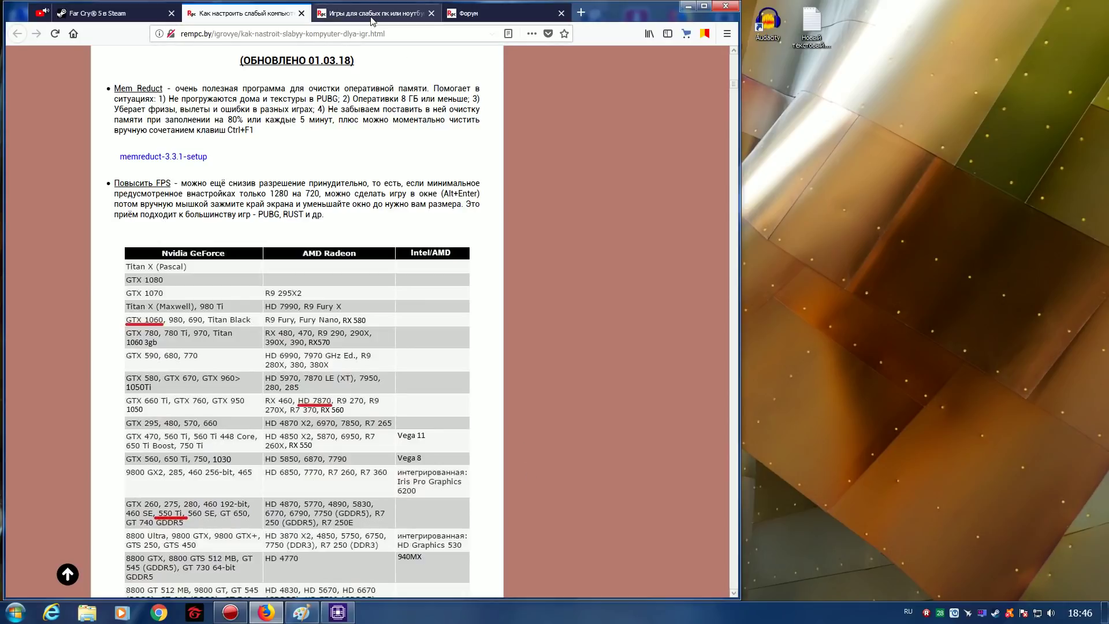
scroll(249, 288, "down", 20)
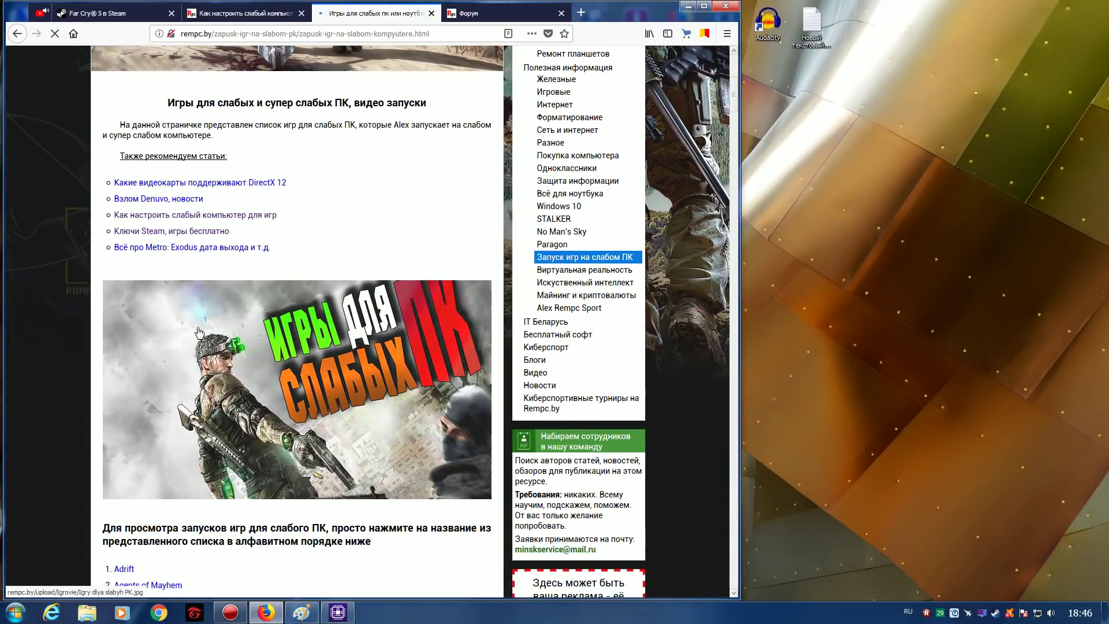
scroll(120, 325, "down", 12)
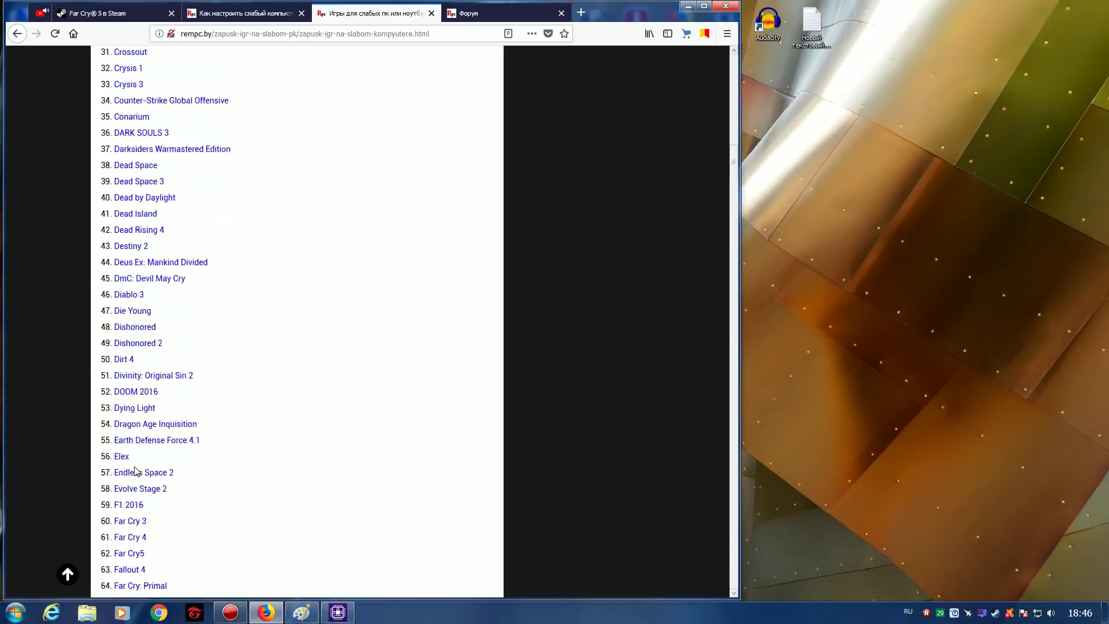
scroll(285, 453, "down", 20)
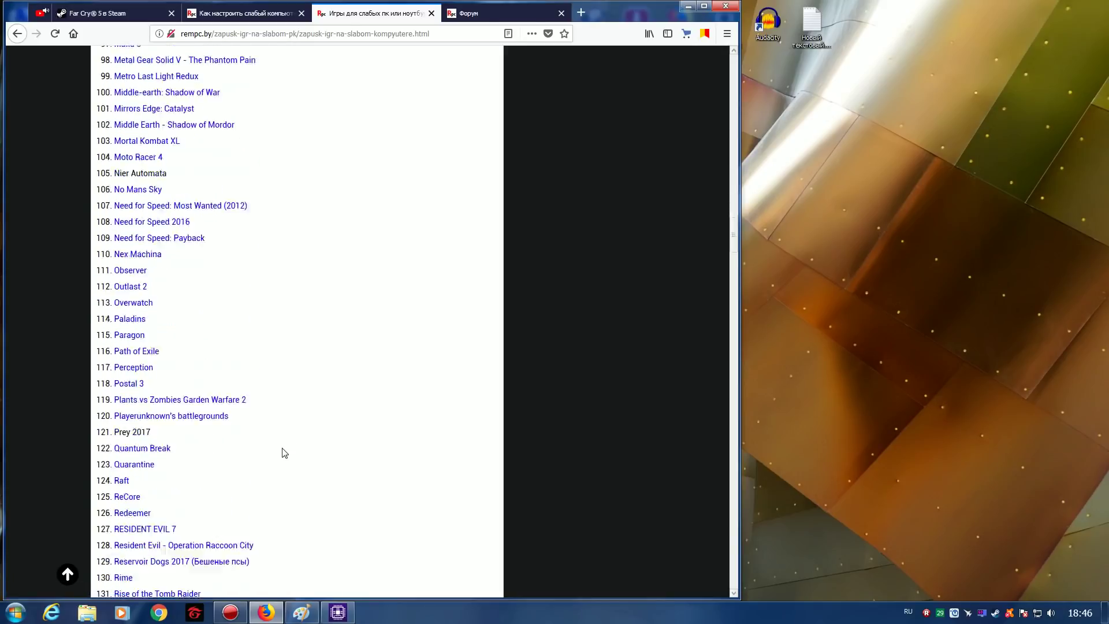
scroll(284, 453, "down", 3)
scroll(323, 456, "up", 15)
scroll(364, 457, "up", 7)
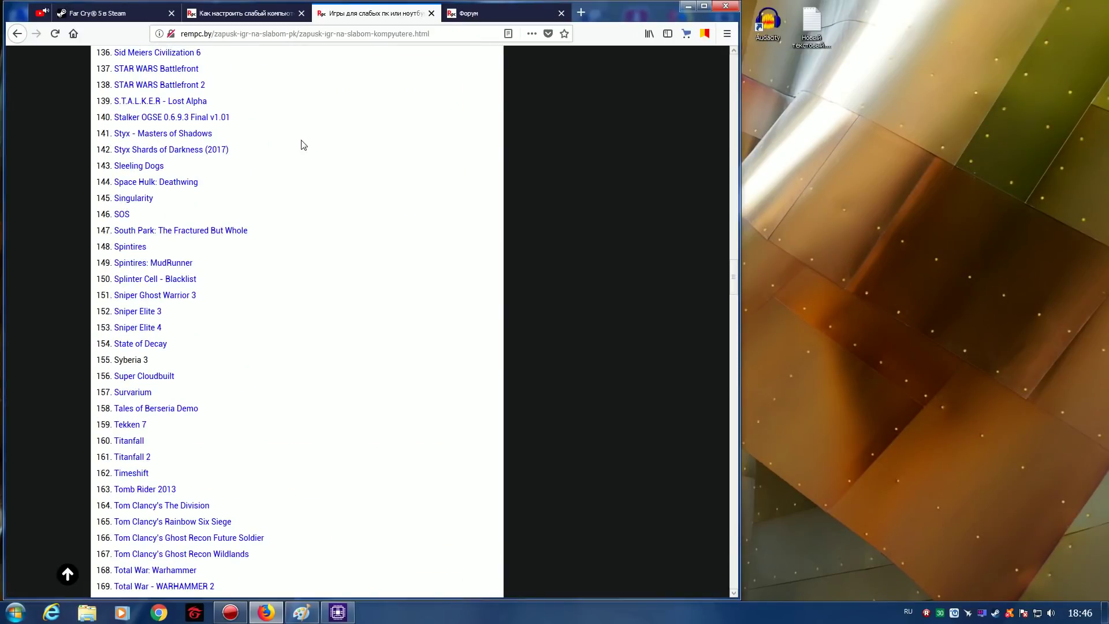
On the rempc.by forum, look through the weak-PC launch questions and hardware questions sections and return to the forum index
left_click(484, 13)
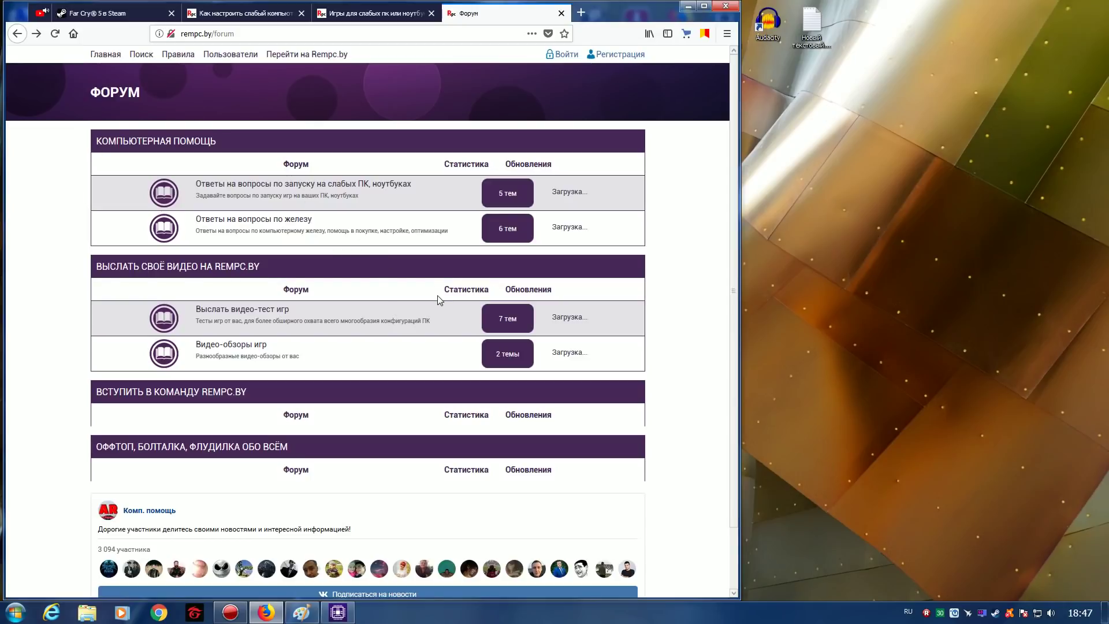
left_click(324, 186)
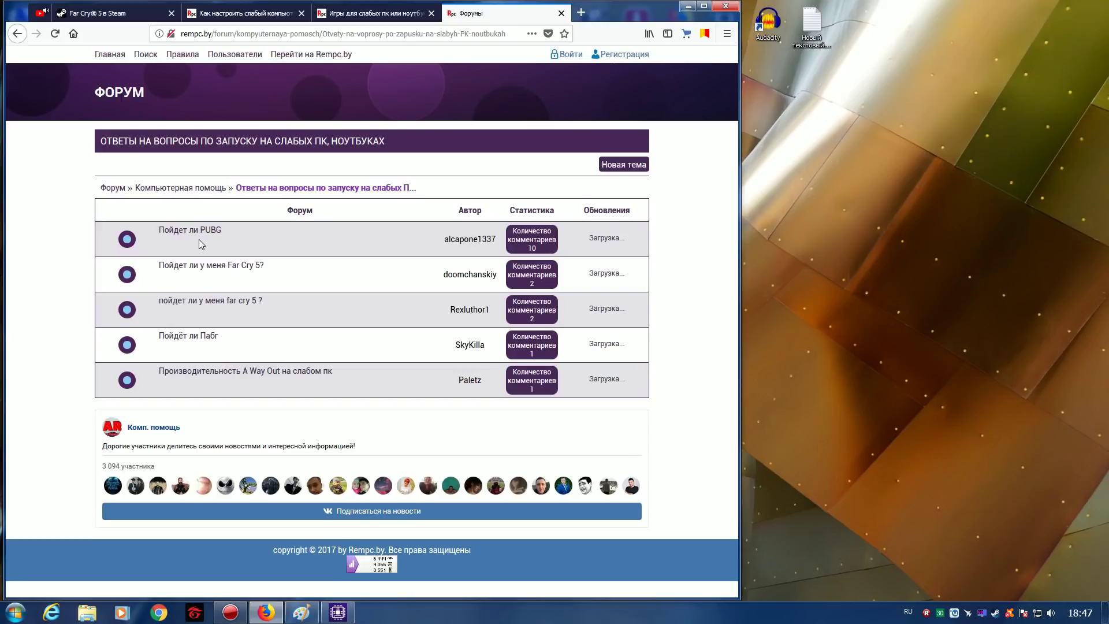
left_click(17, 33)
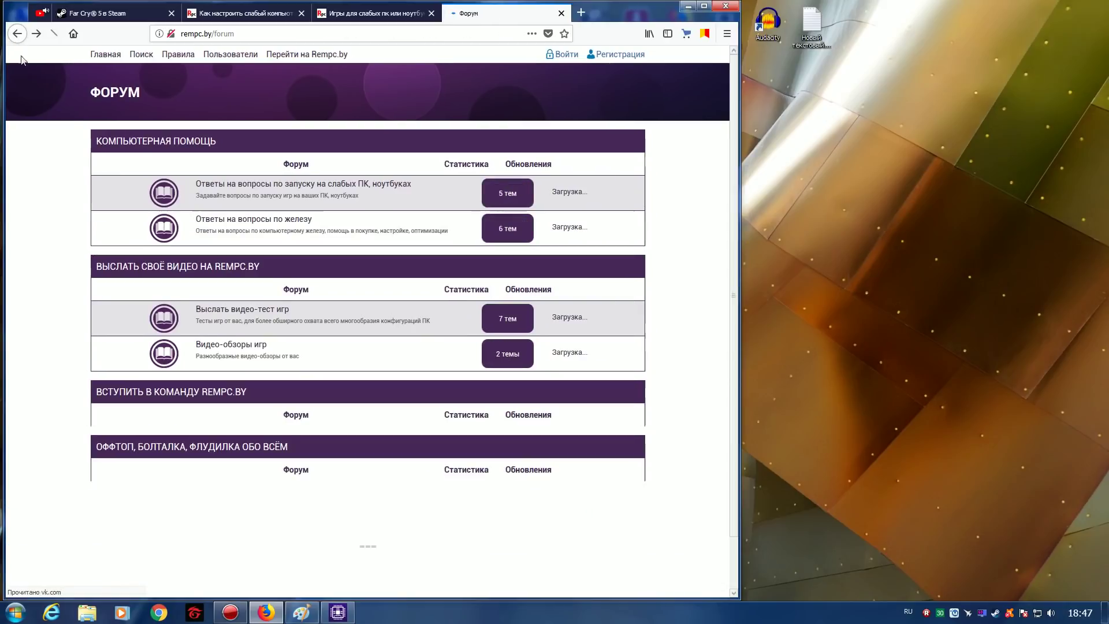
left_click(263, 221)
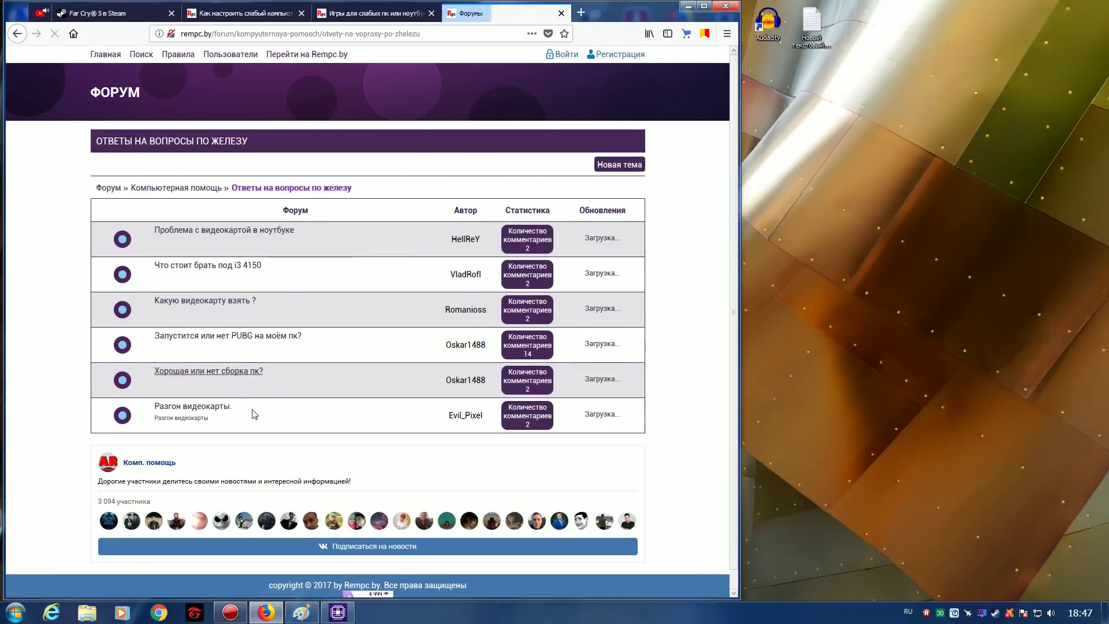
left_click(10, 33)
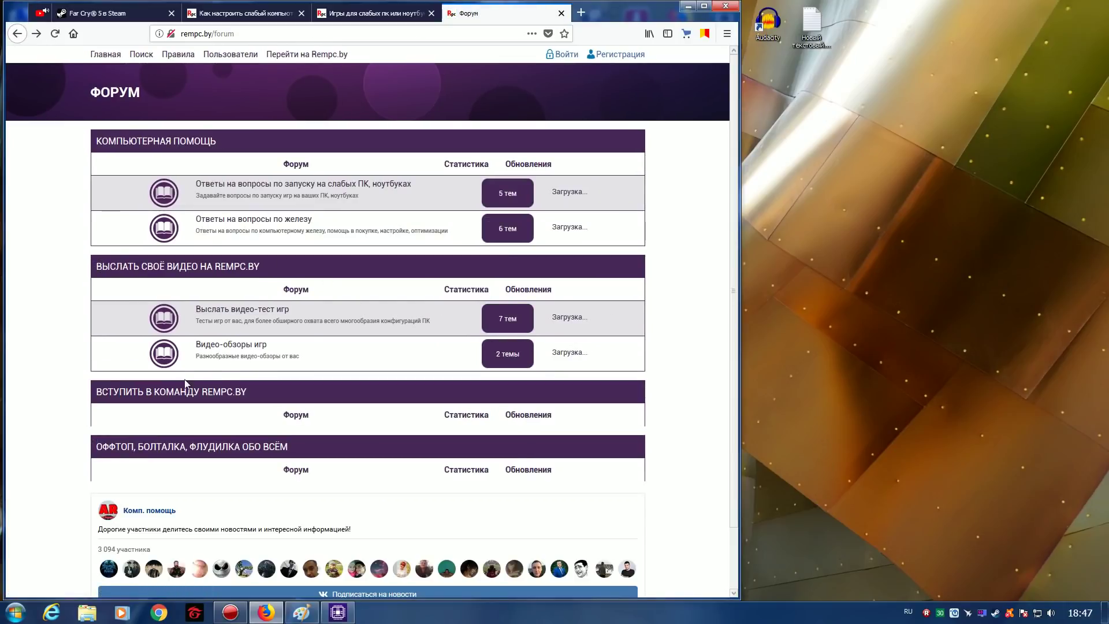
Look through the forum's game video-test and game video-review sections and return to the forum index
left_click(217, 315)
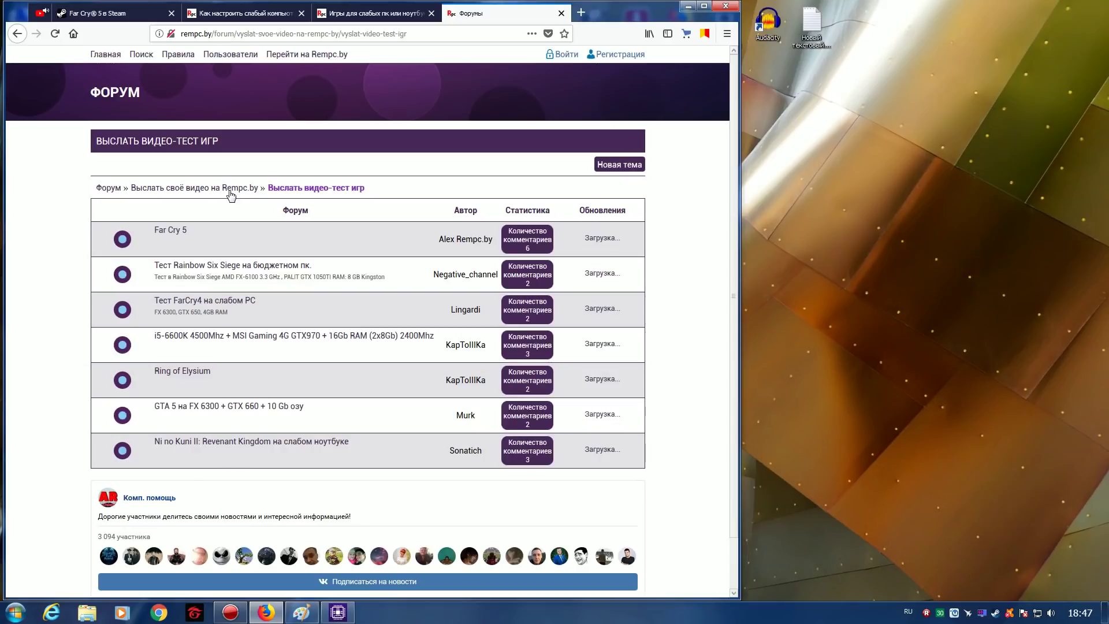
left_click(15, 34)
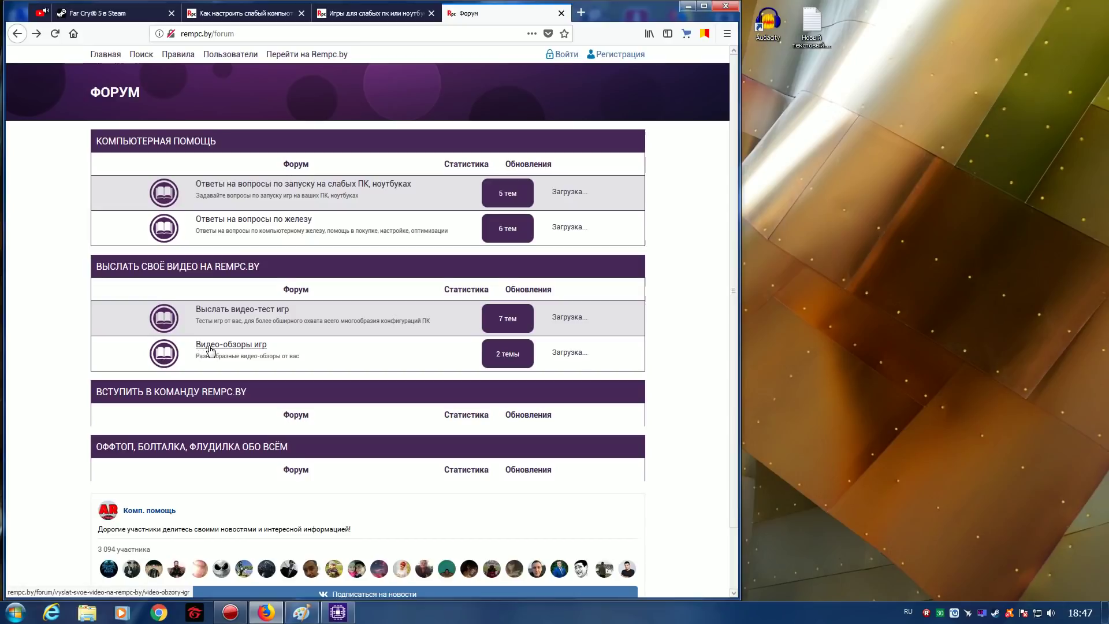
left_click(232, 346)
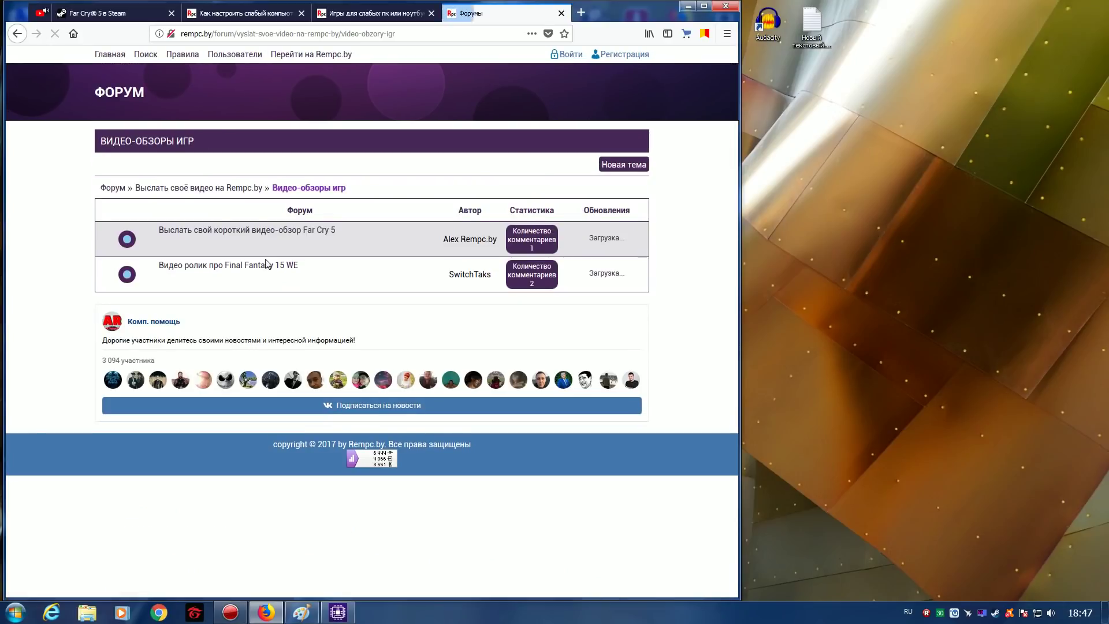
left_click(16, 36)
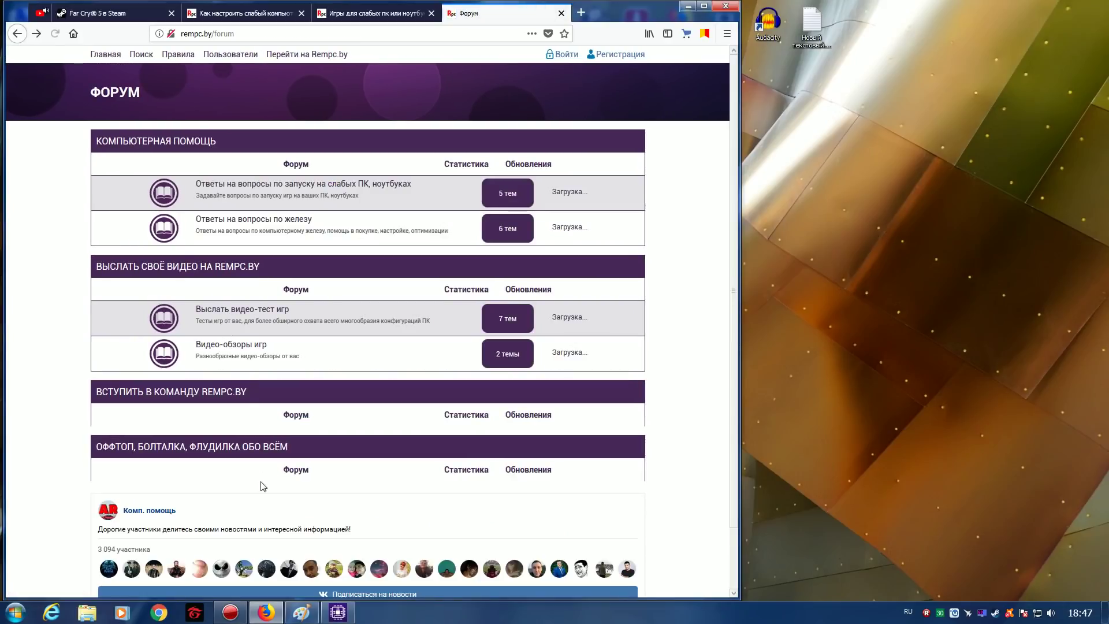